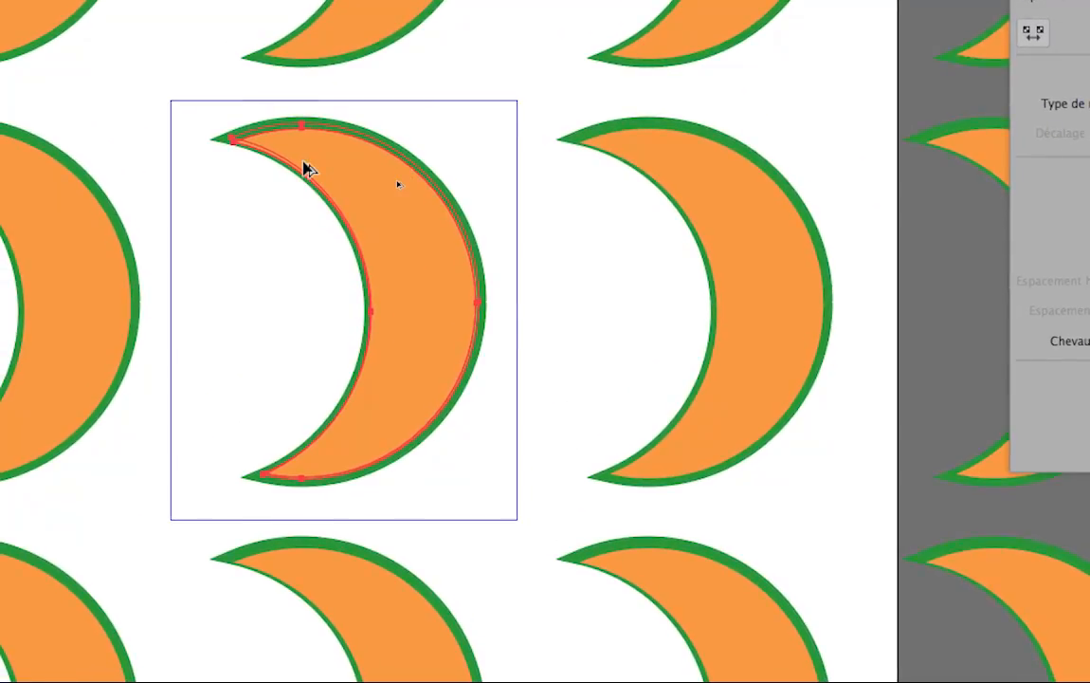
Step: Scale the crescent in the pattern tile down about its centre to about 22.5 × 32.3 mm with Free Transform
{"action": "key", "text": "super+plus"}
{"action": "key", "text": "super+minus"}
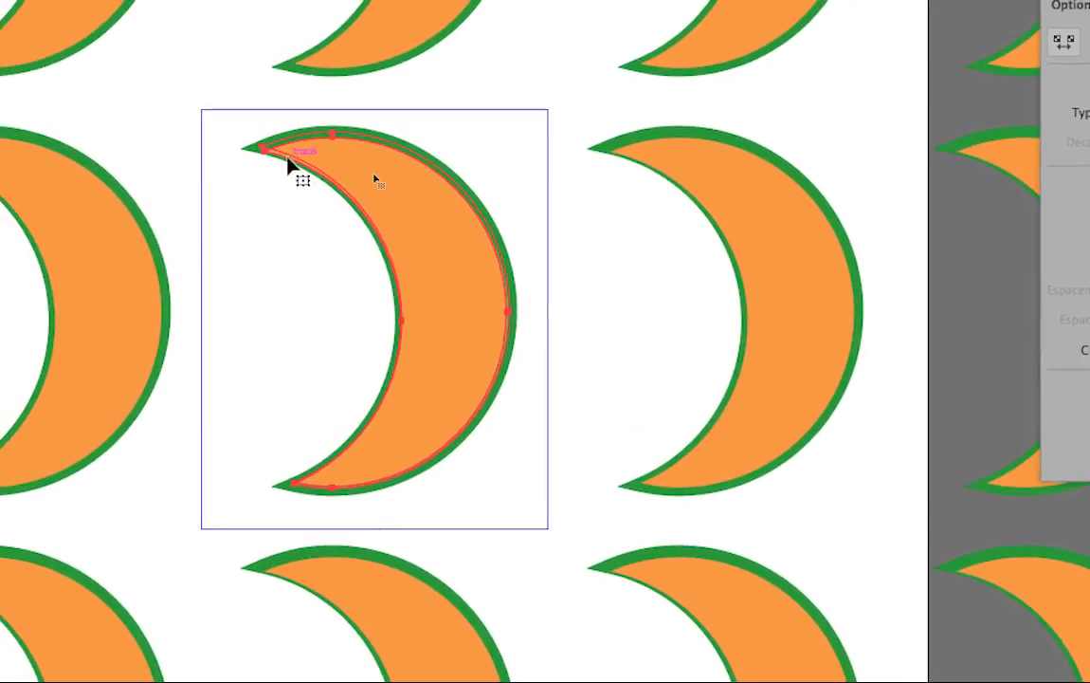
{"action": "key", "text": "super+plus"}
{"action": "key", "text": "super+minus"}
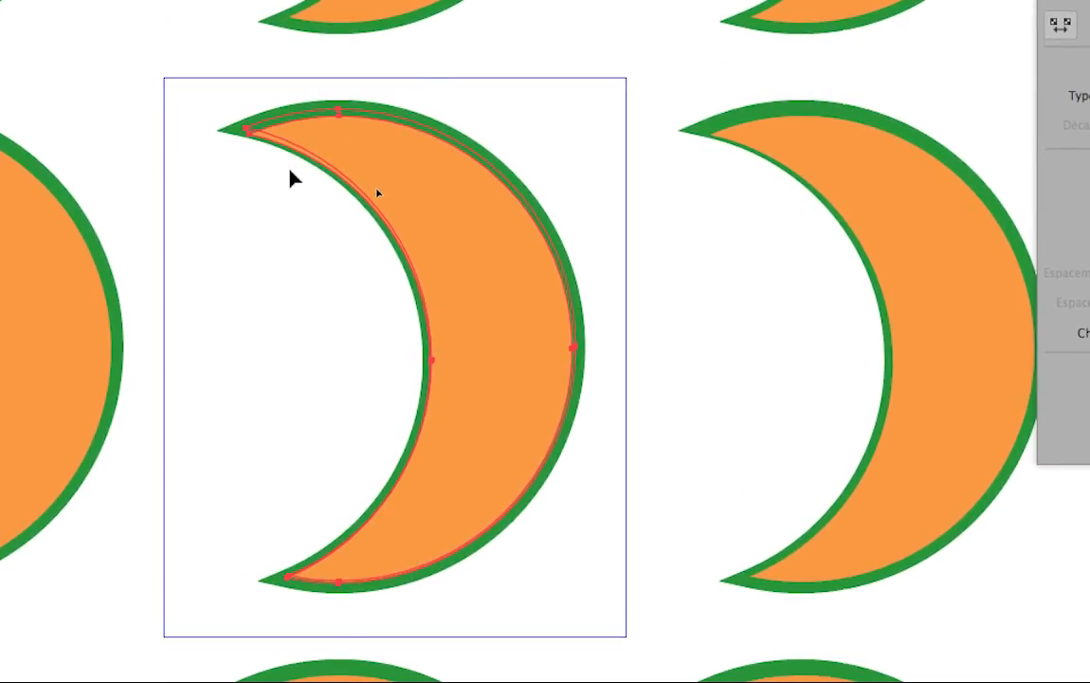
{"action": "key", "text": "super+minus"}
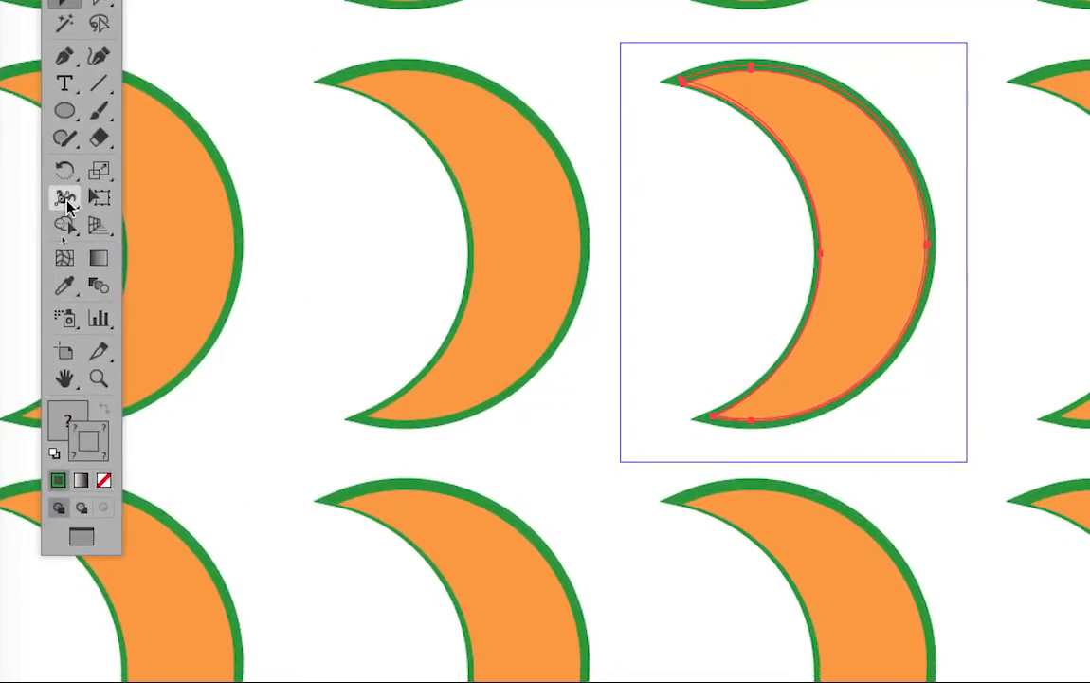
{"action": "left_click", "coordinate": [77, 201]}
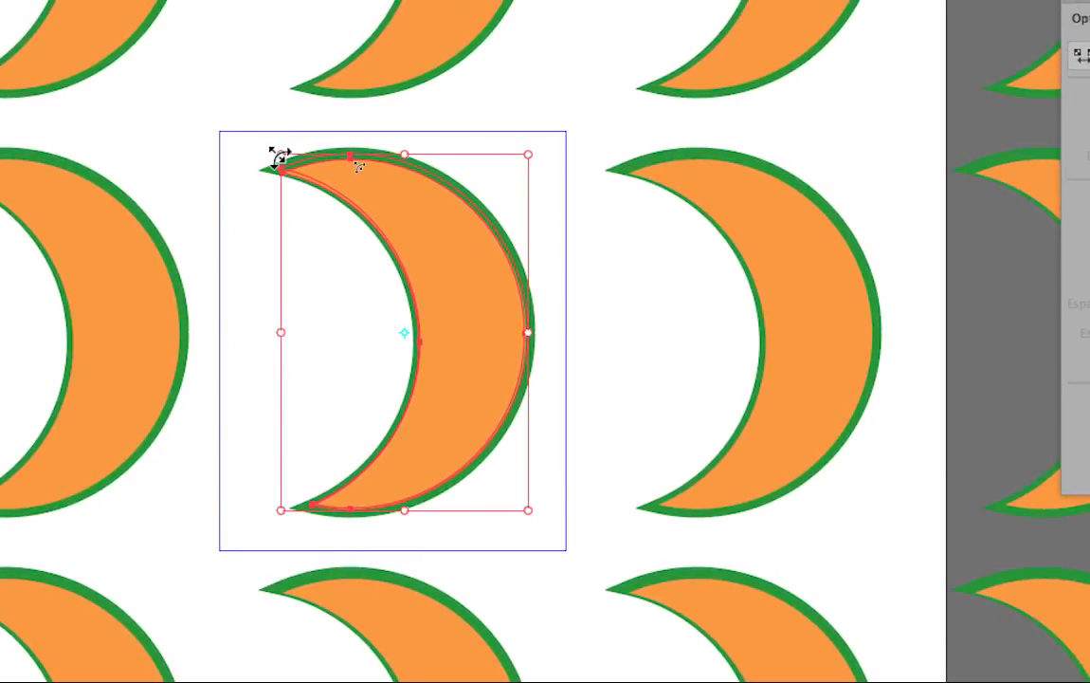
{"action": "left_click_drag", "start_coordinate": [279, 157], "coordinate": [350, 259]}
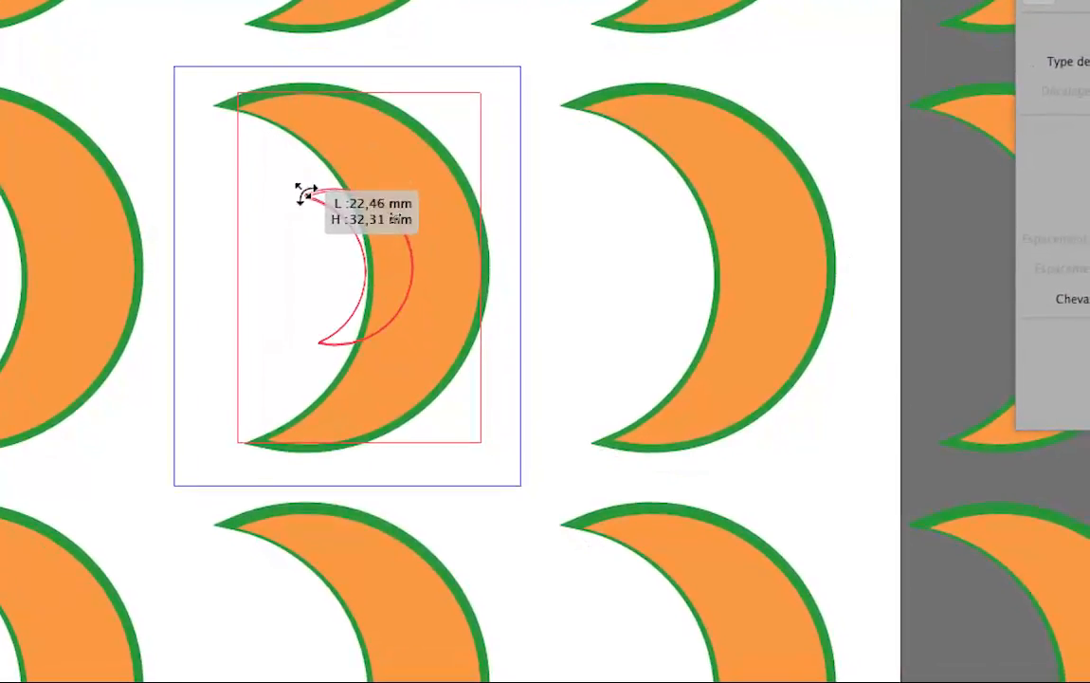
{"action": "left_click_drag", "start_coordinate": [305, 194], "coordinate": [300, 190]}
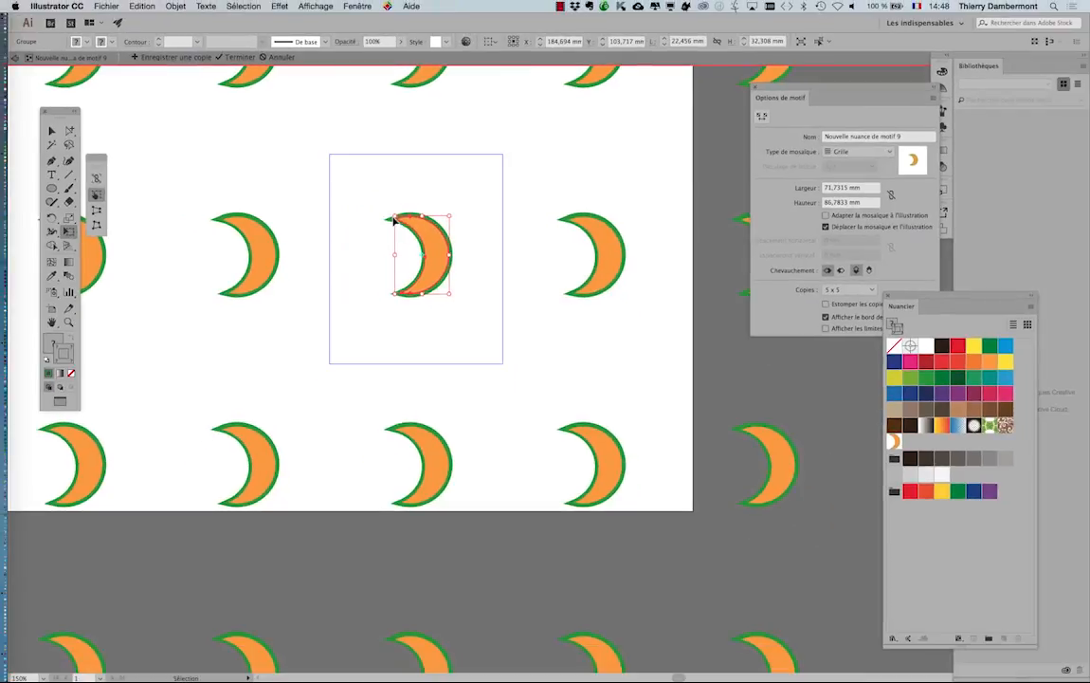
Step: Reduce the crescent further about its centre to about 11.2 × 16.4 mm and inspect its outline up close
{"action": "scroll", "coordinate": [413, 240], "scroll_direction": "down", "scroll_amount": 2}
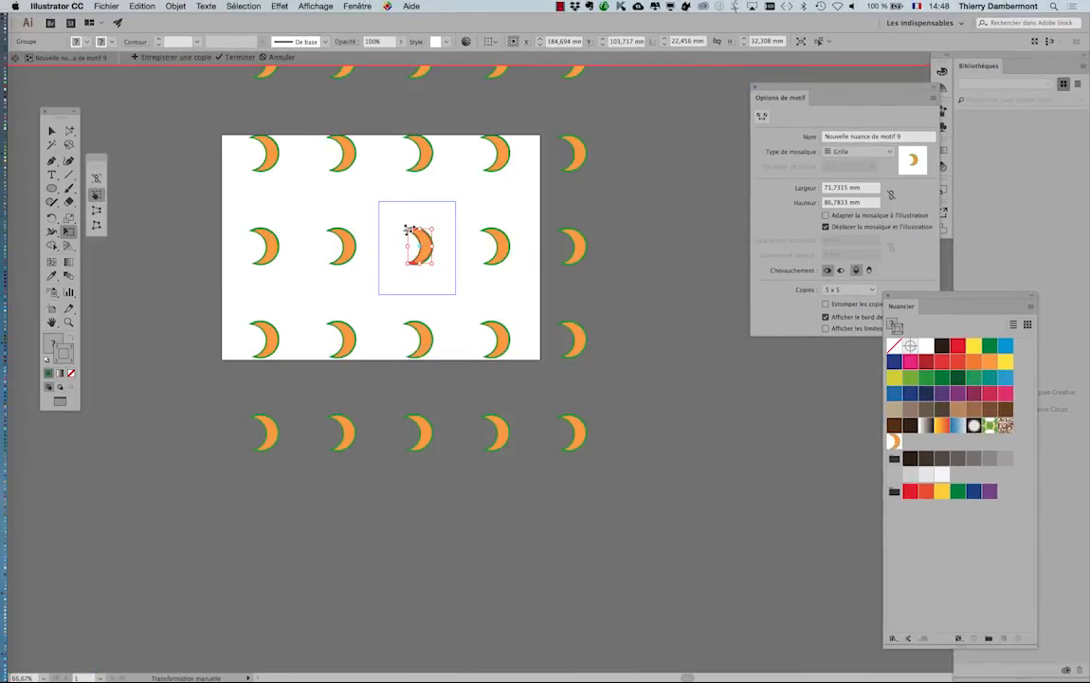
{"action": "mouse_move", "coordinate": [409, 230]}
{"action": "left_mouse_down"}
{"action": "mouse_move", "coordinate": [419, 239]}
{"action": "mouse_move", "coordinate": [397, 229]}
{"action": "left_mouse_up"}
{"action": "scroll", "coordinate": [426, 245], "scroll_direction": "up", "scroll_amount": 2}
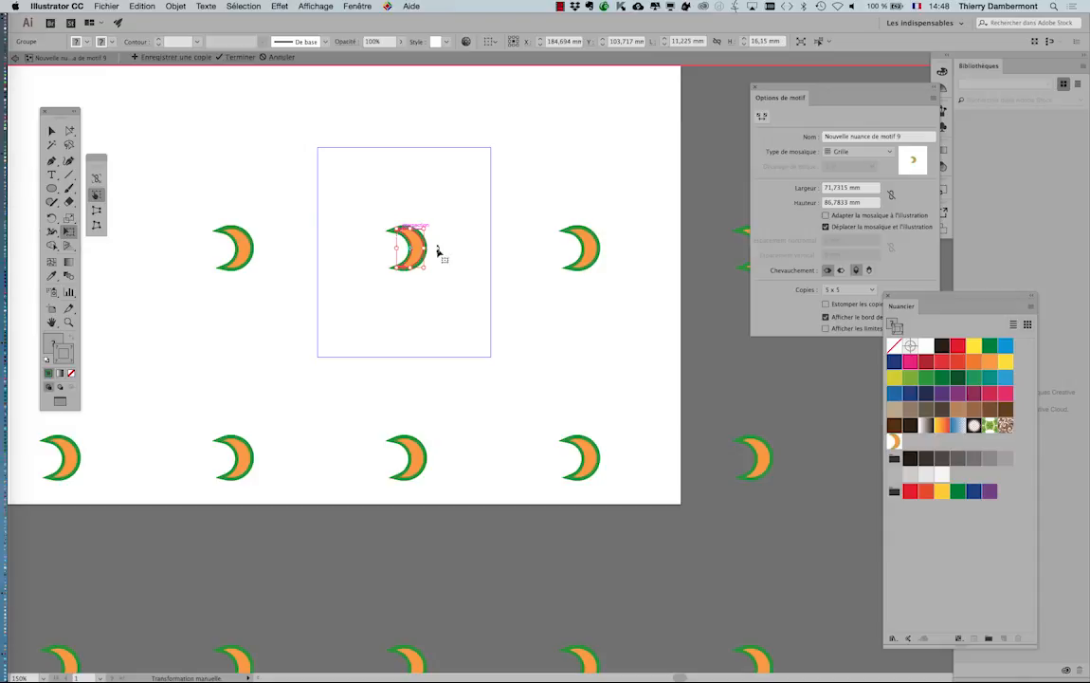
{"action": "scroll", "coordinate": [433, 246], "scroll_direction": "up", "scroll_amount": 3}
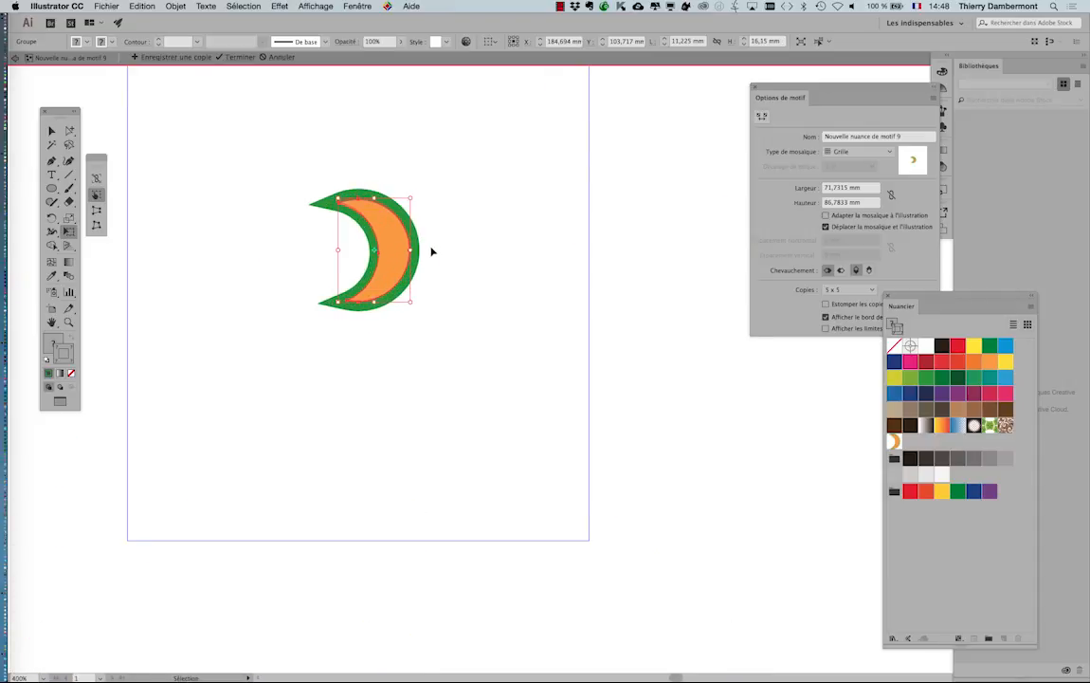
Step: Undo the crescent's reductions
{"action": "key", "text": "super+z"}
{"action": "key", "text": "super+z"}
{"action": "key", "text": "super+z"}
{"action": "scroll", "coordinate": [433, 254], "scroll_direction": "down", "scroll_amount": 2}
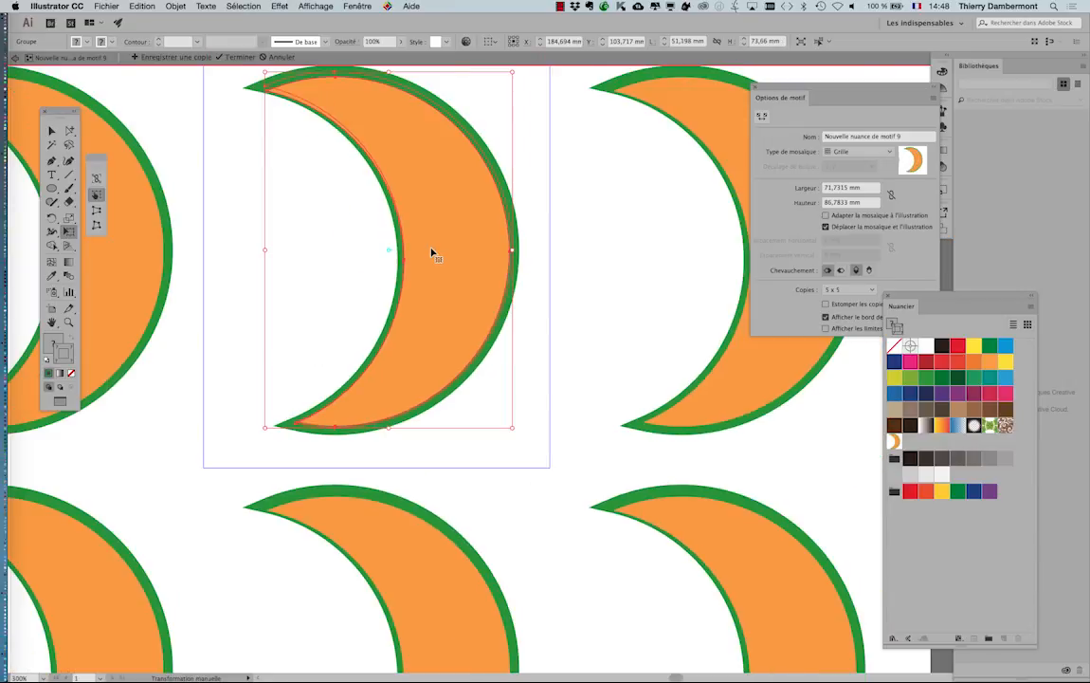
Step: Try proportionally shrinking the crescent about its centre to about 13.7 × 19.8 mm and compare the outline thickness, then restore it
{"action": "scroll", "coordinate": [399, 176], "scroll_direction": "up", "scroll_amount": 1}
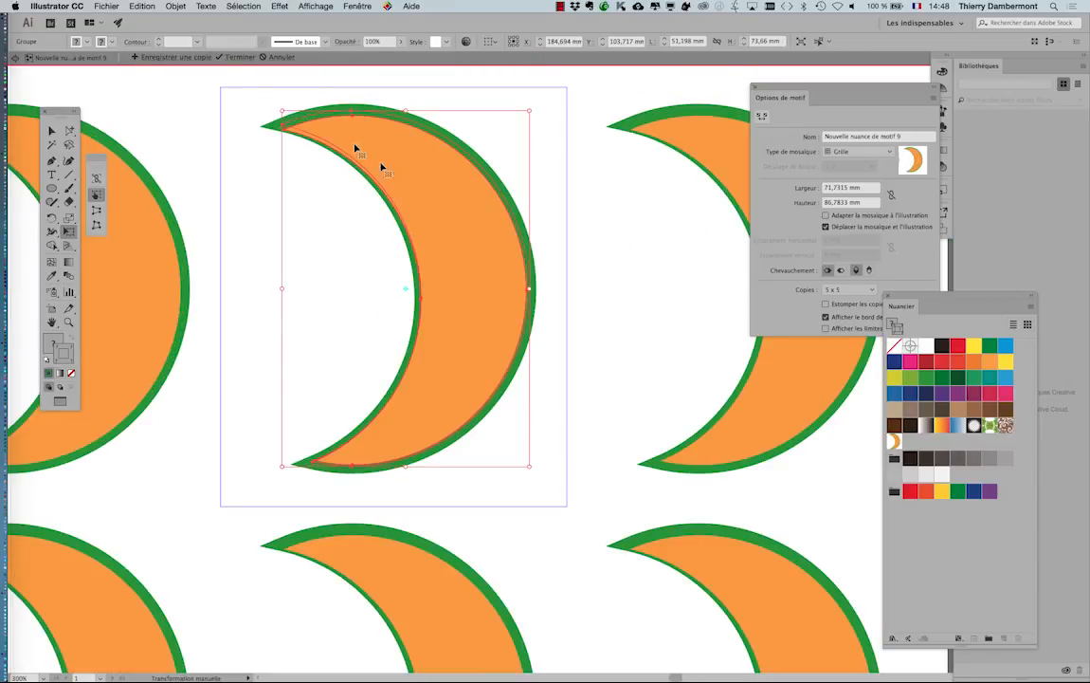
{"action": "left_click_drag", "start_coordinate": [283, 112], "coordinate": [375, 237]}
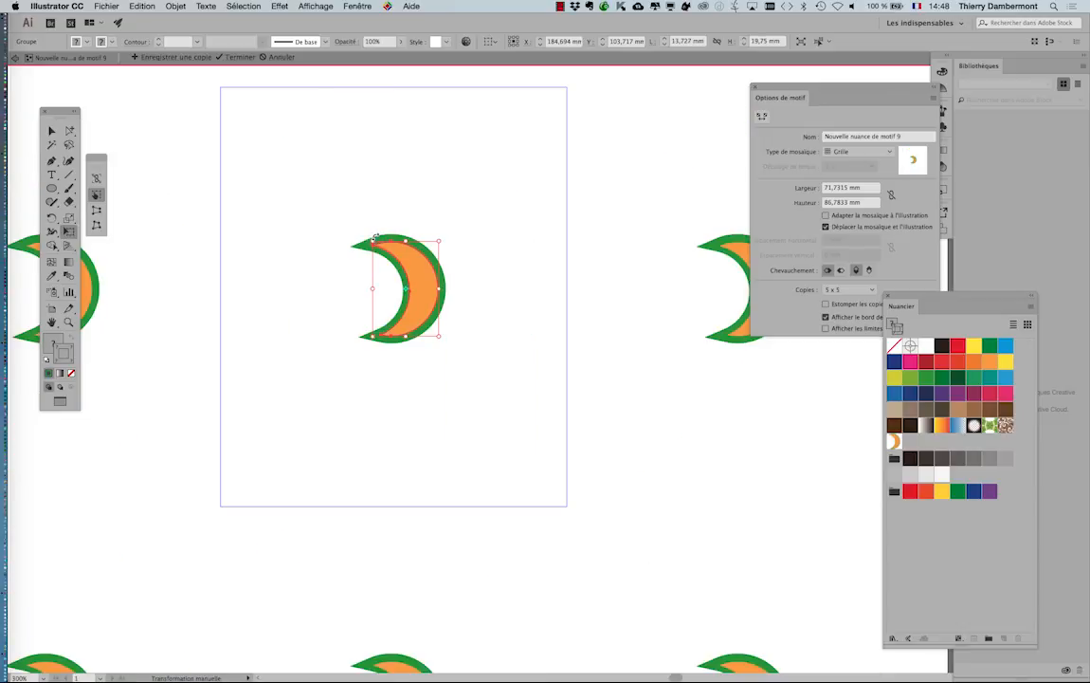
{"action": "scroll", "coordinate": [399, 263], "scroll_direction": "up", "scroll_amount": 2}
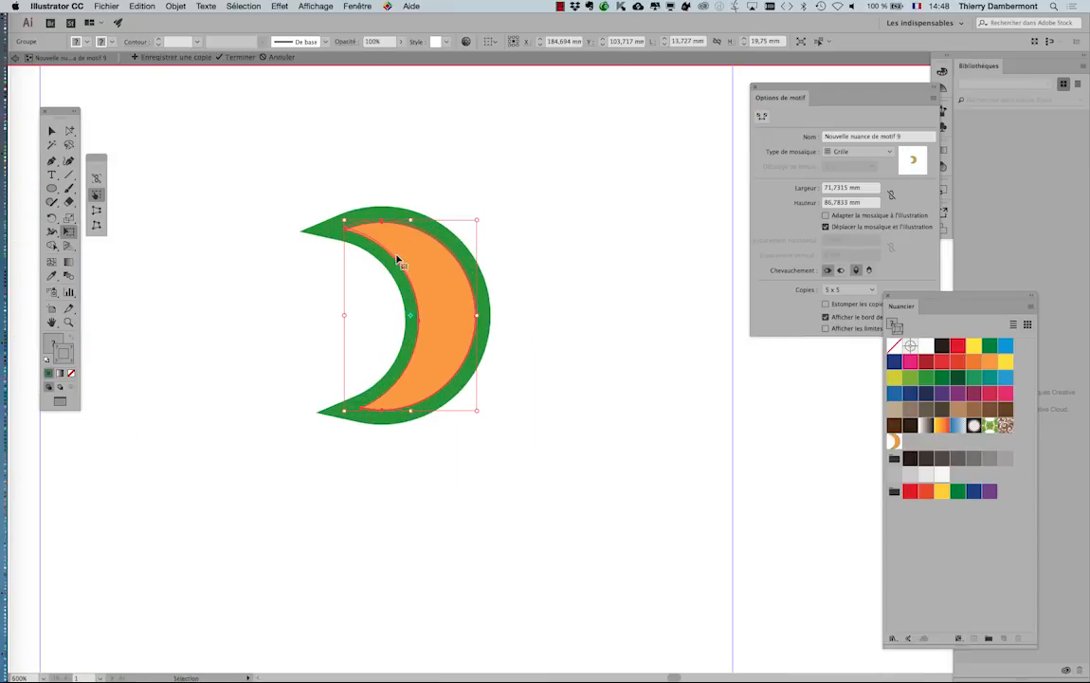
{"action": "scroll", "coordinate": [397, 259], "scroll_direction": "up", "scroll_amount": 3}
{"action": "scroll", "coordinate": [397, 259], "scroll_direction": "down", "scroll_amount": 3}
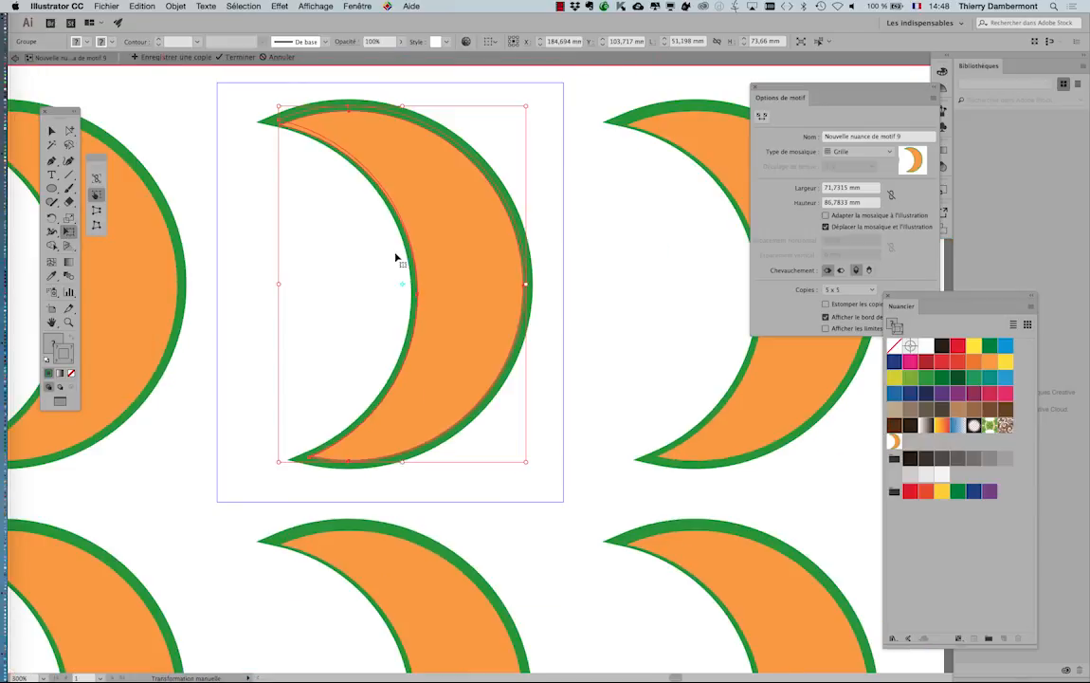
Step: Try reducing the crescent about its centre to about 13.5 × 19.4 mm, then undo it
{"action": "left_click_drag", "start_coordinate": [280, 107], "coordinate": [362, 228]}
{"action": "key", "text": "super+z"}
{"action": "left_click_drag", "start_coordinate": [302, 140], "coordinate": [365, 242]}
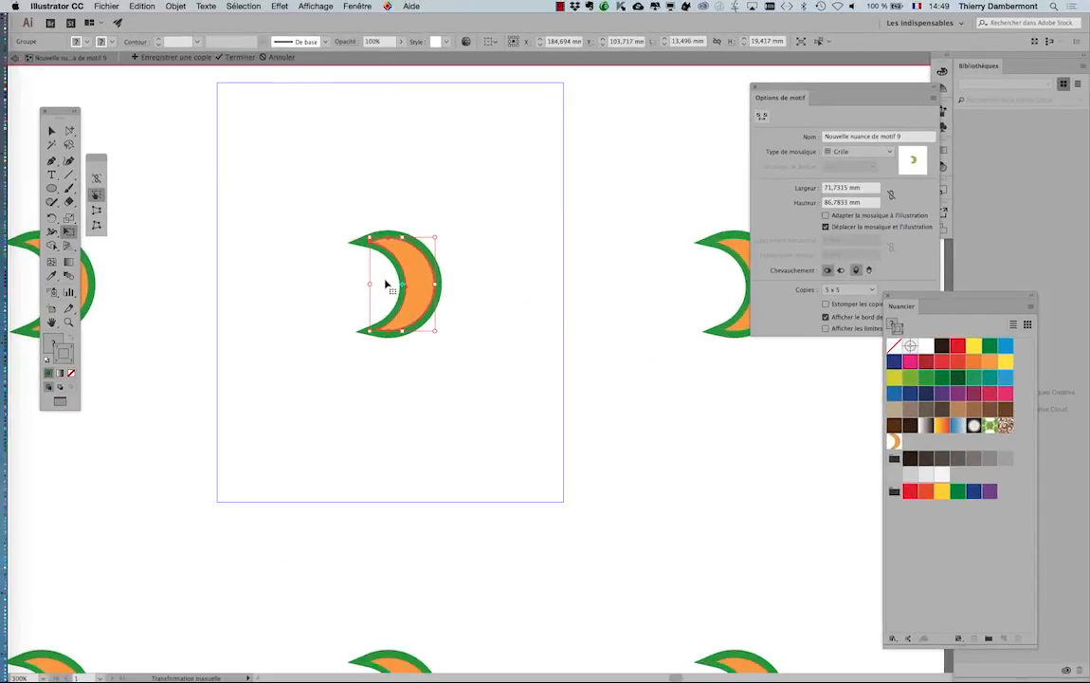
{"action": "key", "text": "super+z"}
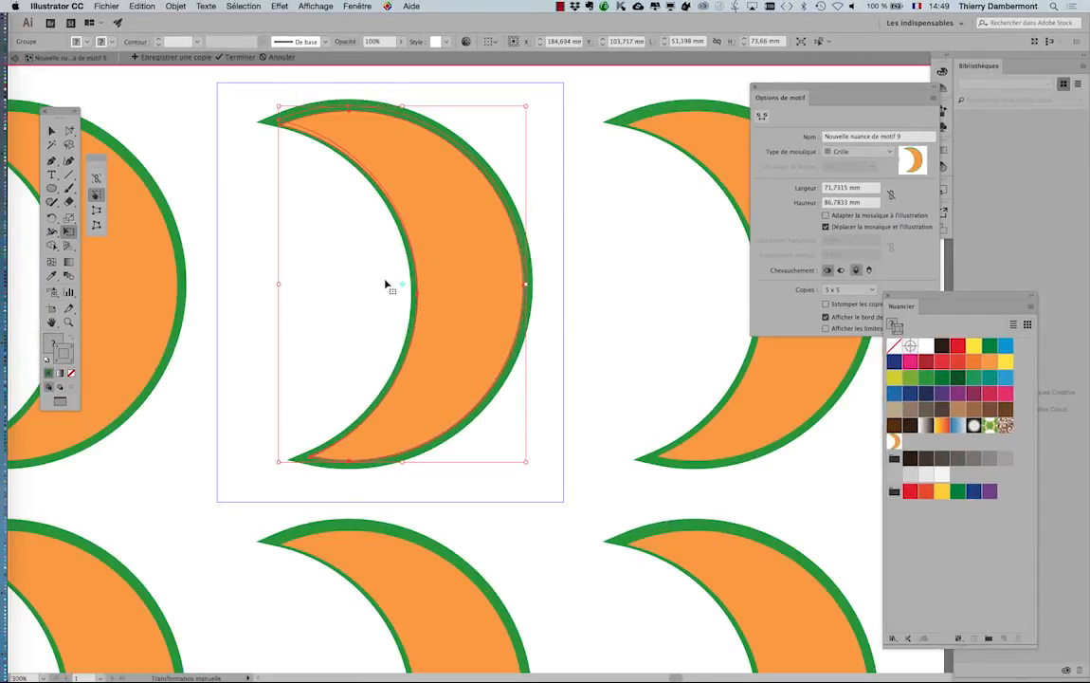
Step: Show the Transformation panel beside the crescent and enable "Mettre à l'échelle les contours et les effets"
{"action": "left_click", "coordinate": [358, 6]}
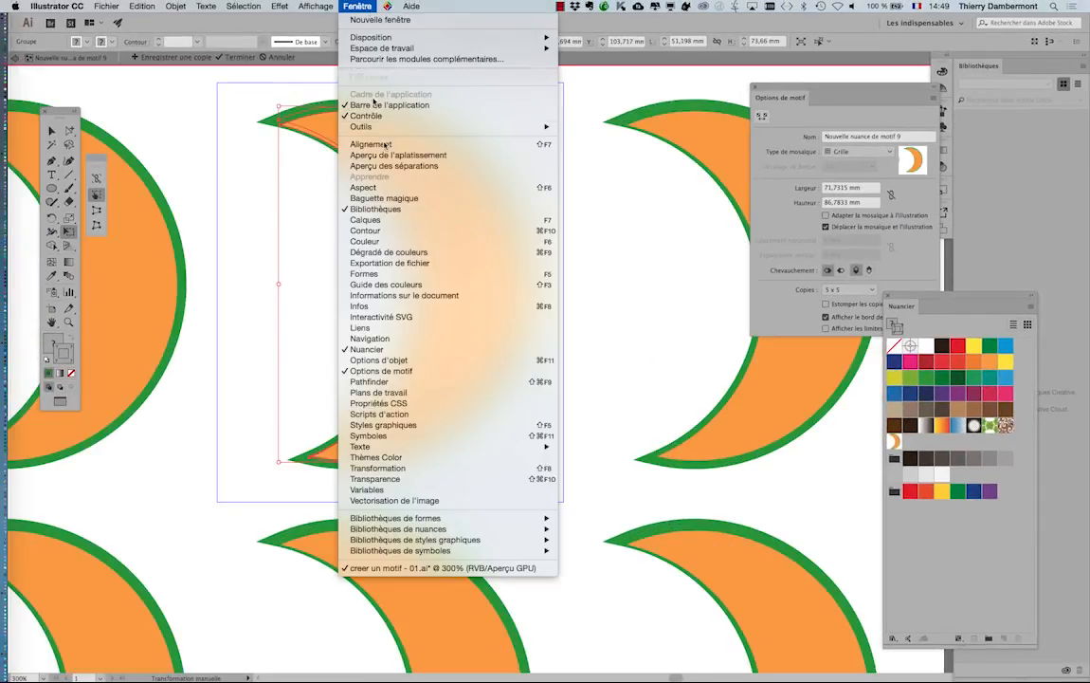
{"action": "left_click", "coordinate": [448, 468]}
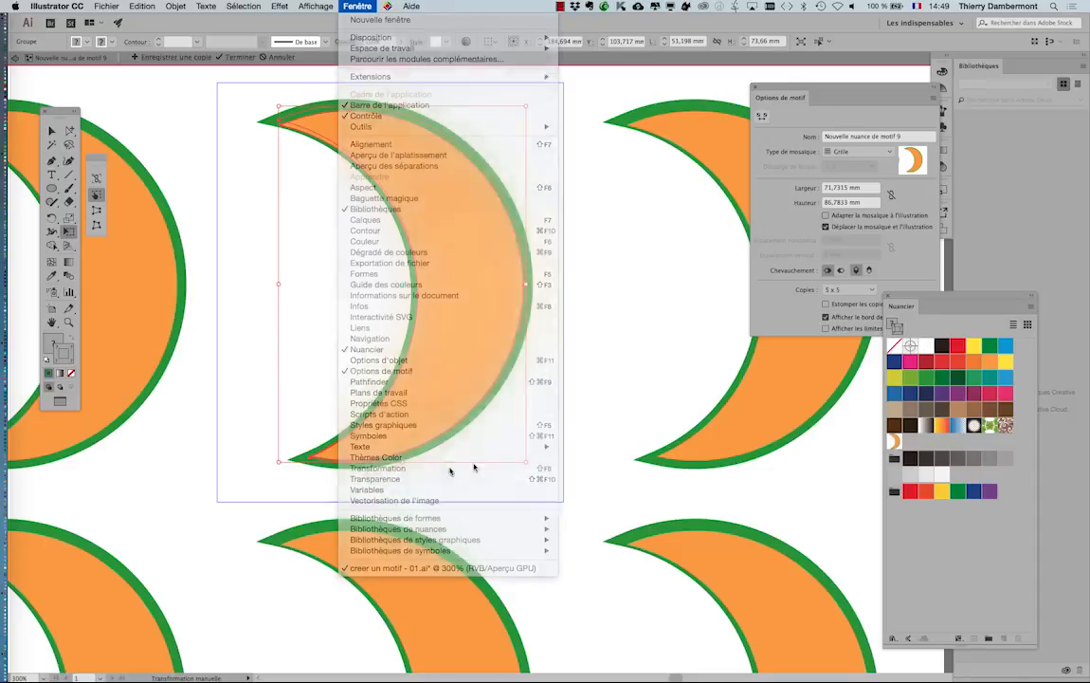
{"action": "left_click_drag", "start_coordinate": [396, 107], "coordinate": [596, 146]}
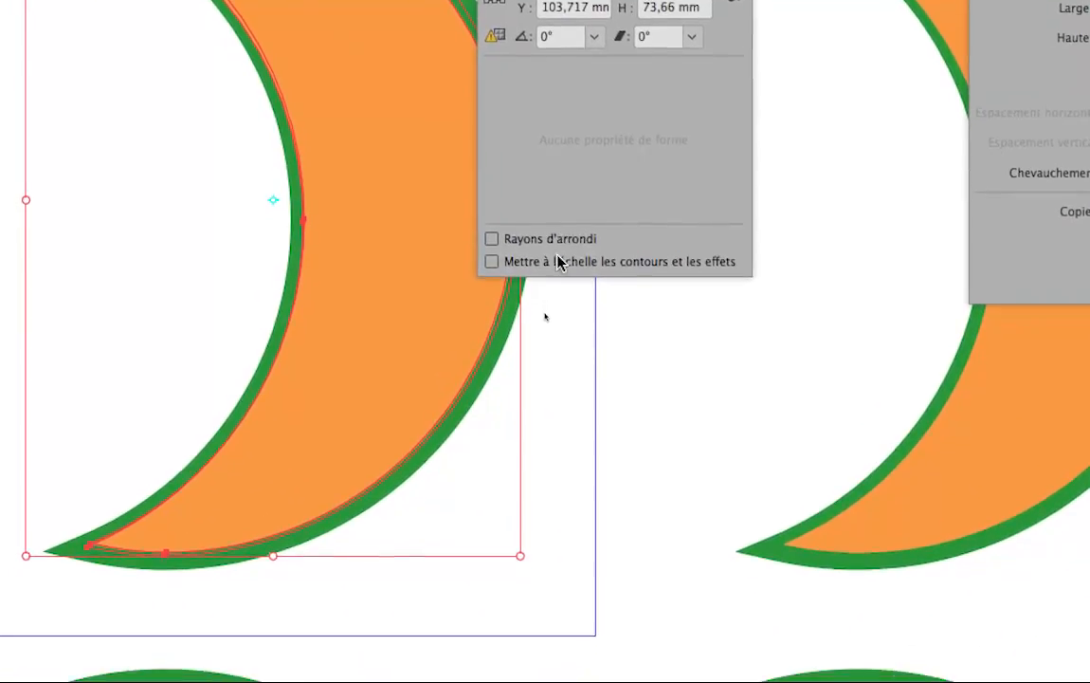
{"action": "left_click", "coordinate": [545, 315]}
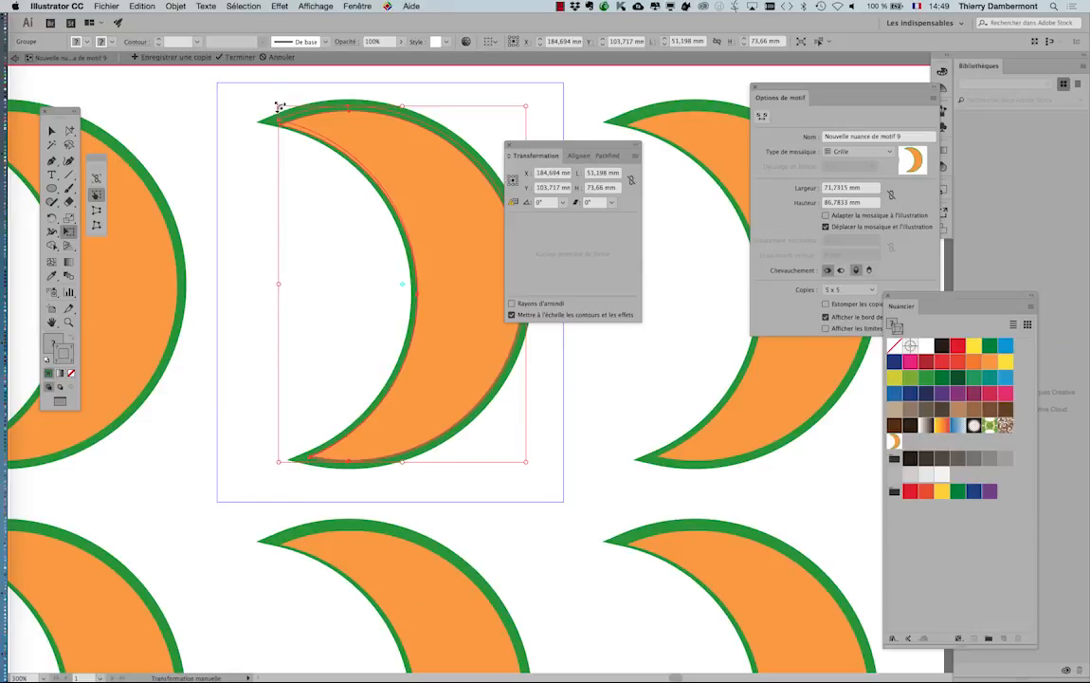
Step: Try shrinking the crescent with its outline to about 21.7 × 31.3 mm, then undo the scaling
{"action": "left_click_drag", "start_coordinate": [280, 107], "coordinate": [347, 212]}
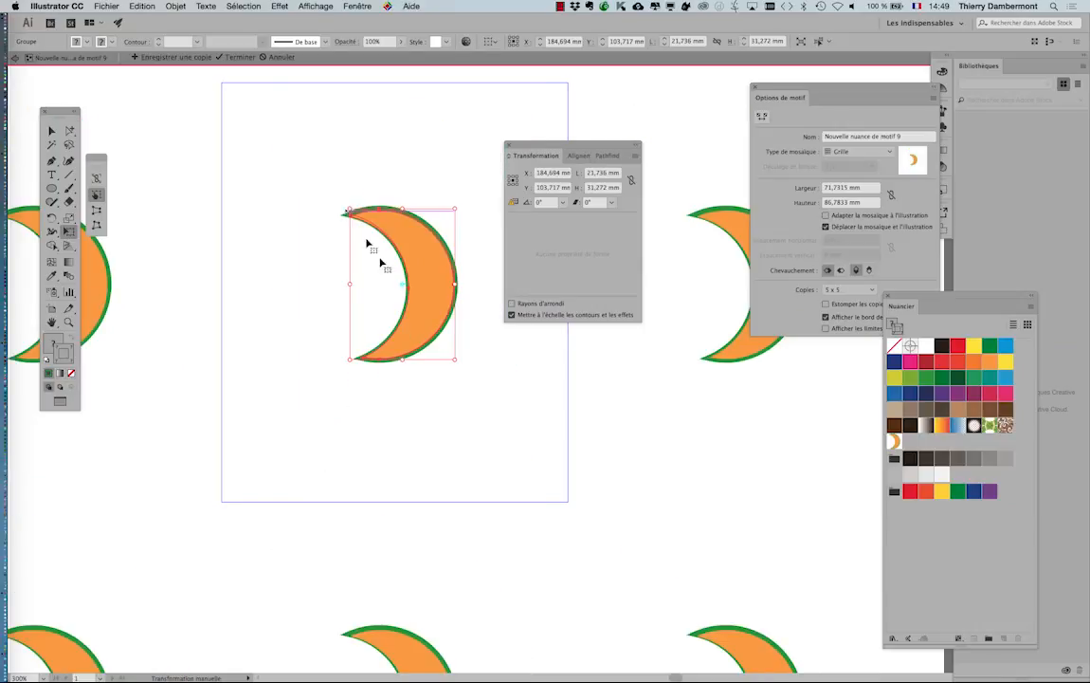
{"action": "key", "text": "super+z"}
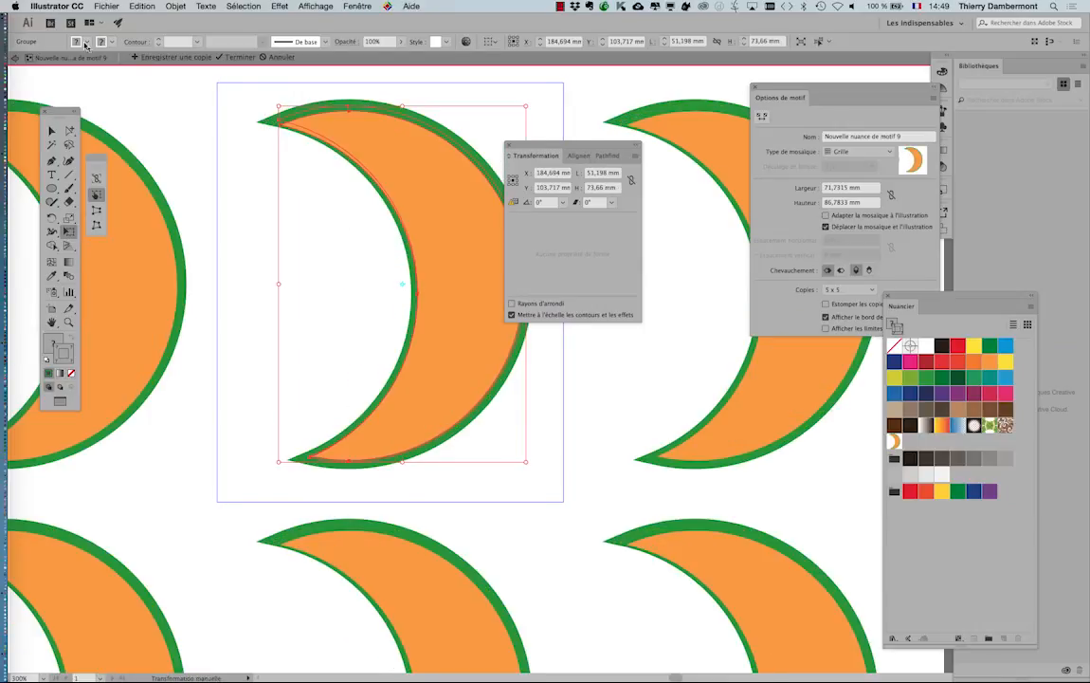
Step: Look up the stroke and effect scaling option in the General preferences and cancel without changing anything
{"action": "left_click", "coordinate": [66, 5]}
{"action": "mouse_move", "coordinate": [81, 38]}
{"action": "left_click", "coordinate": [157, 38]}
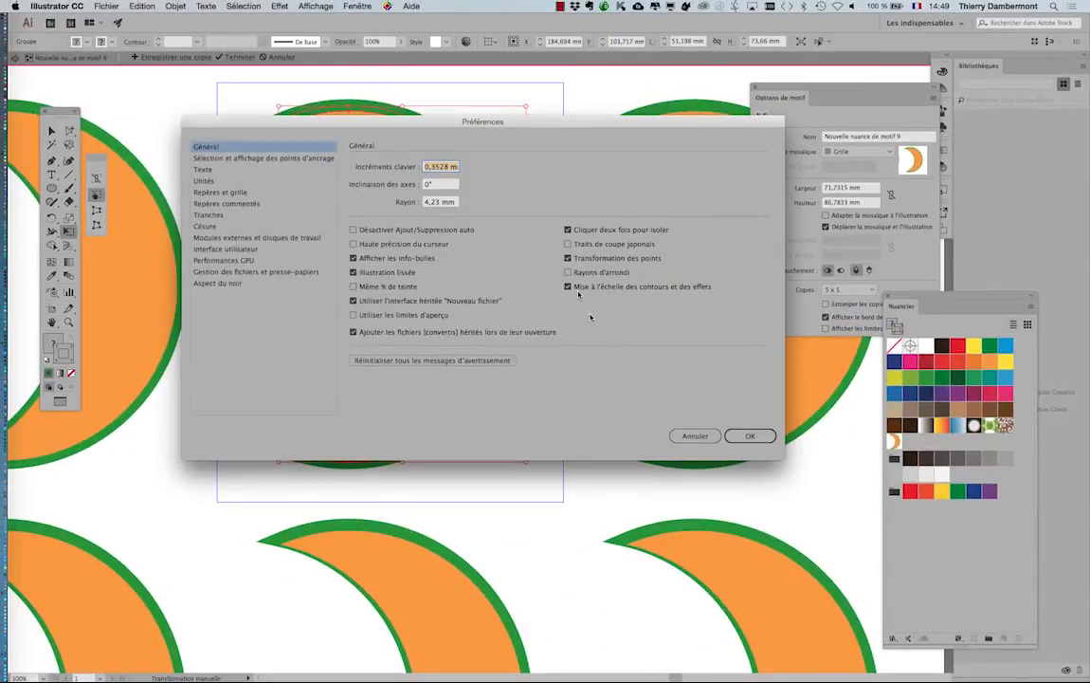
{"action": "left_click", "coordinate": [695, 434]}
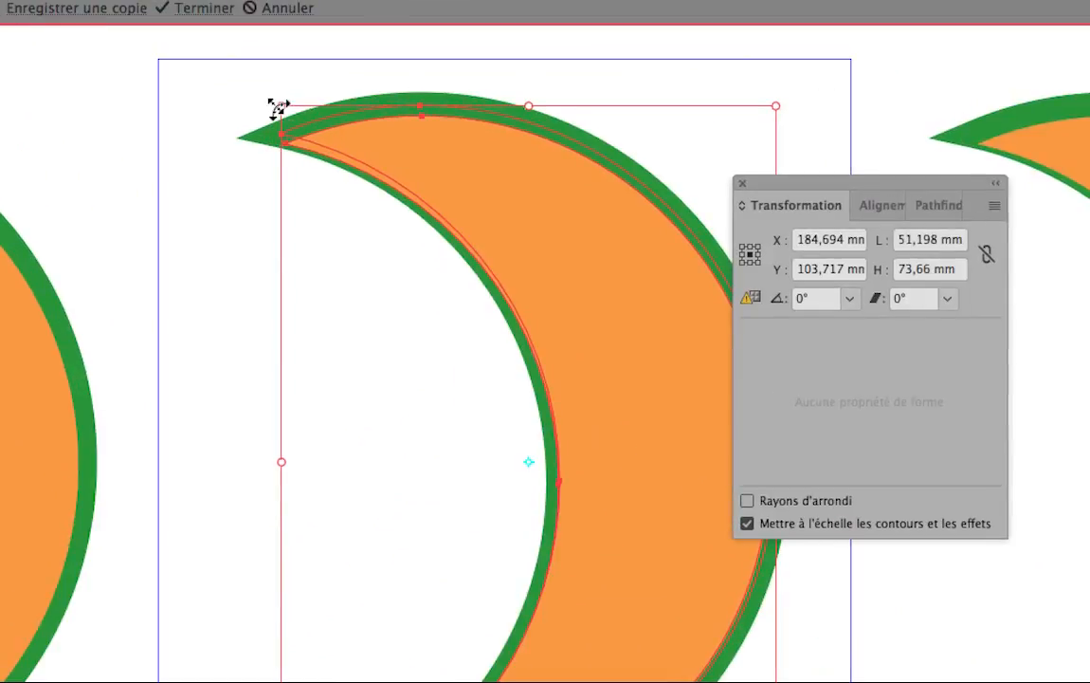
Step: Scale the crescent down proportionally about its centre to about 14.8 × 21.3 mm
{"action": "left_click_drag", "start_coordinate": [277, 107], "coordinate": [433, 309]}
{"action": "left_click_drag", "start_coordinate": [331, 178], "coordinate": [357, 228]}
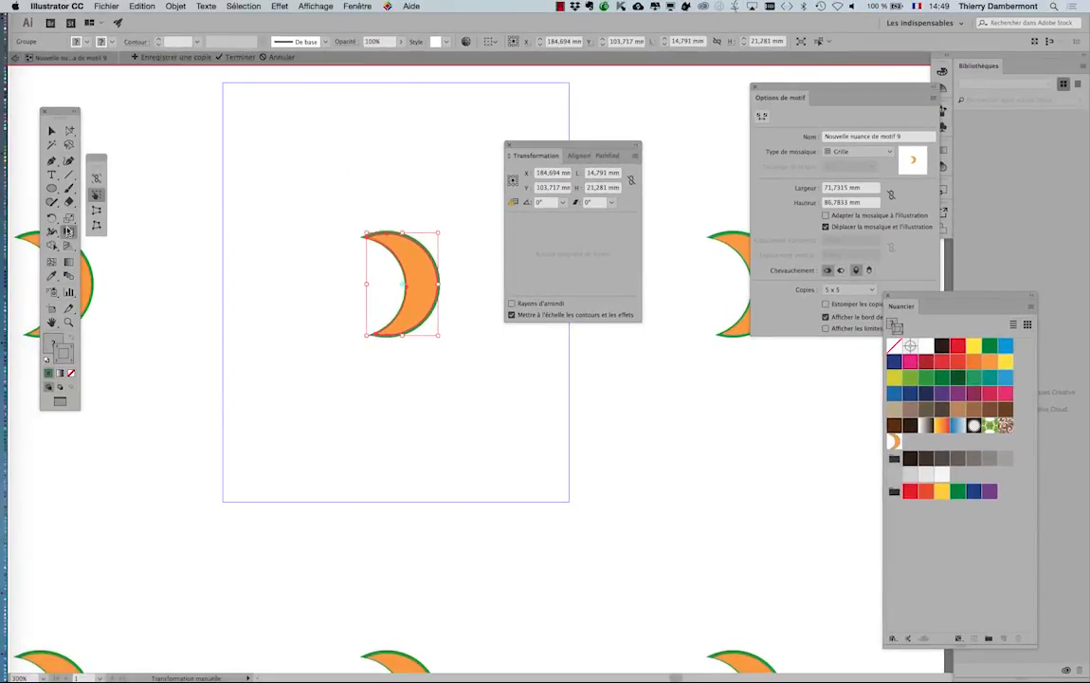
Step: Check the stroke and effect scaling option in the Scale tool's dialog and cancel without scaling the crescent
{"action": "left_click", "coordinate": [69, 219]}
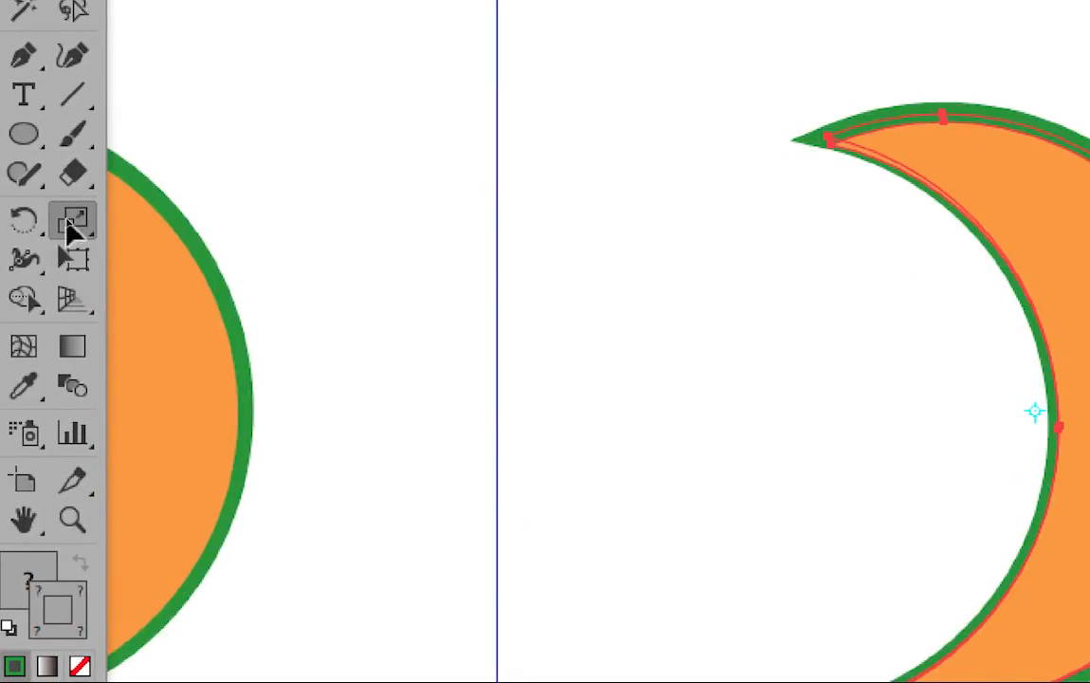
{"action": "double_click", "coordinate": [68, 224]}
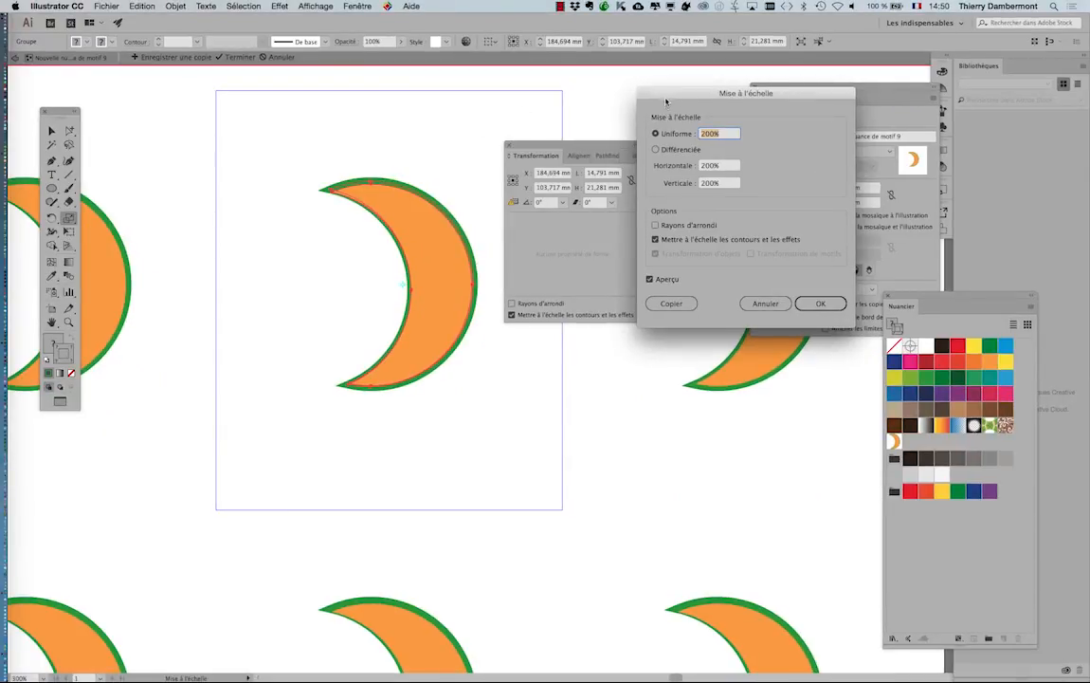
{"action": "left_click_drag", "start_coordinate": [666, 101], "coordinate": [313, 76]}
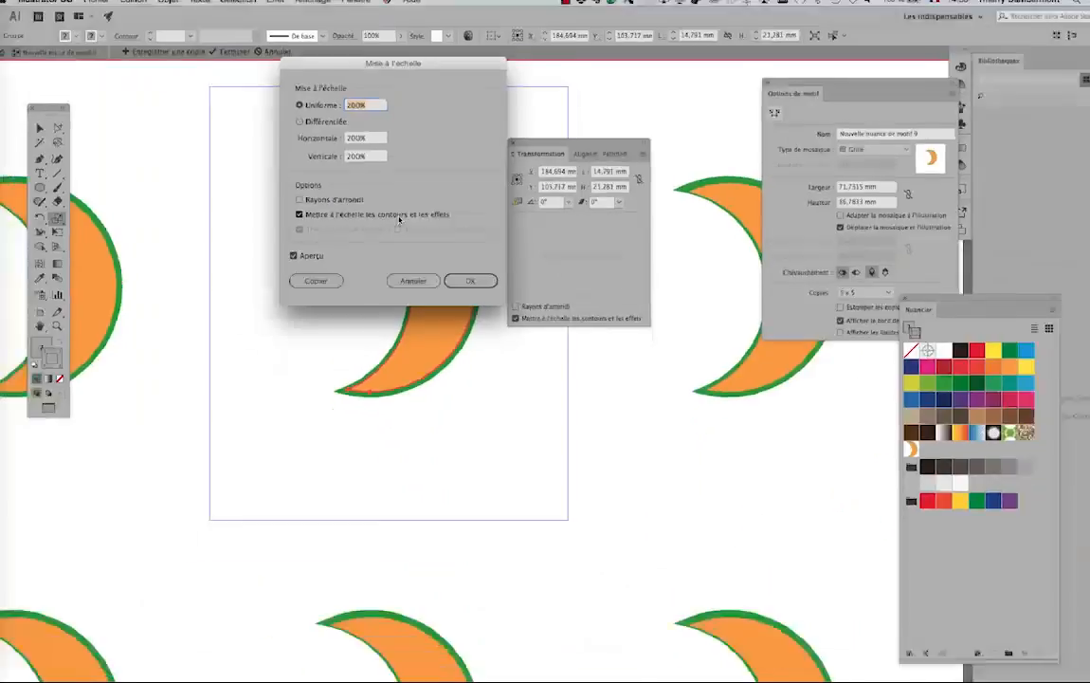
{"action": "left_click", "coordinate": [412, 280]}
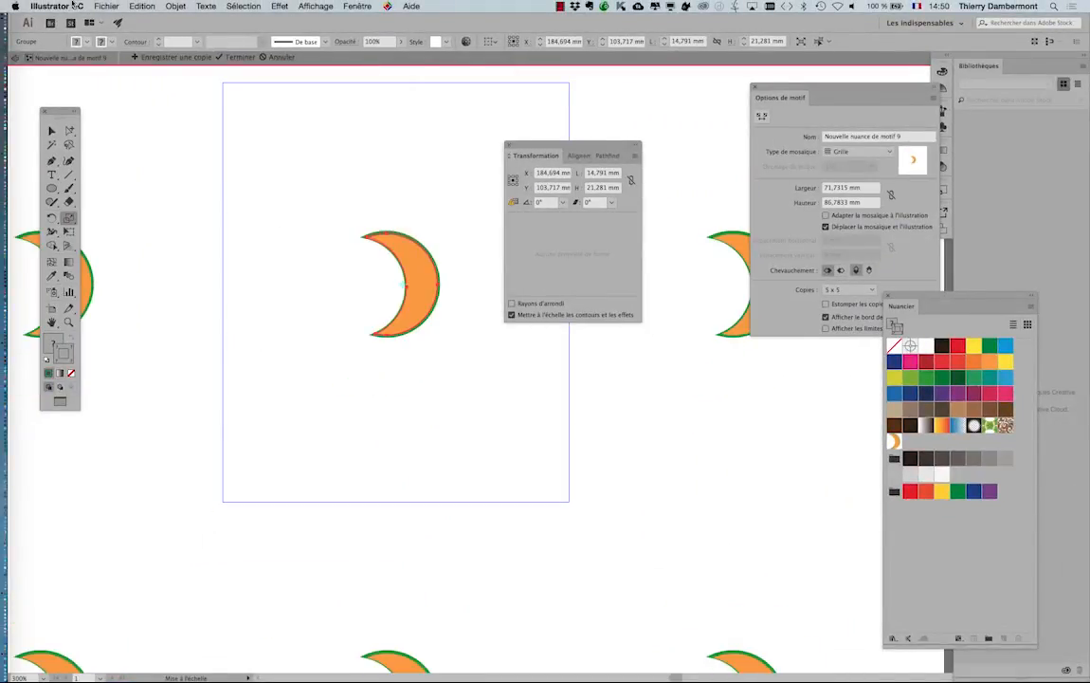
Step: Review "Mise à l'échelle des contours et des effets" in the General preferences and close them
{"action": "left_click", "coordinate": [74, 5]}
{"action": "mouse_move", "coordinate": [76, 36]}
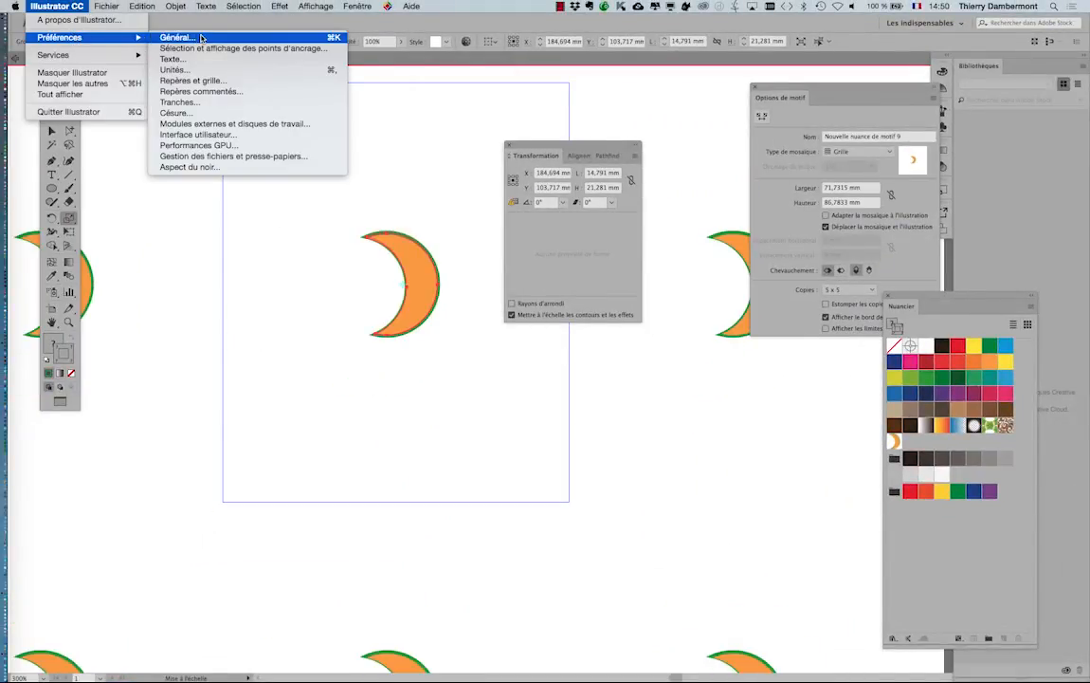
{"action": "left_click", "coordinate": [381, 36]}
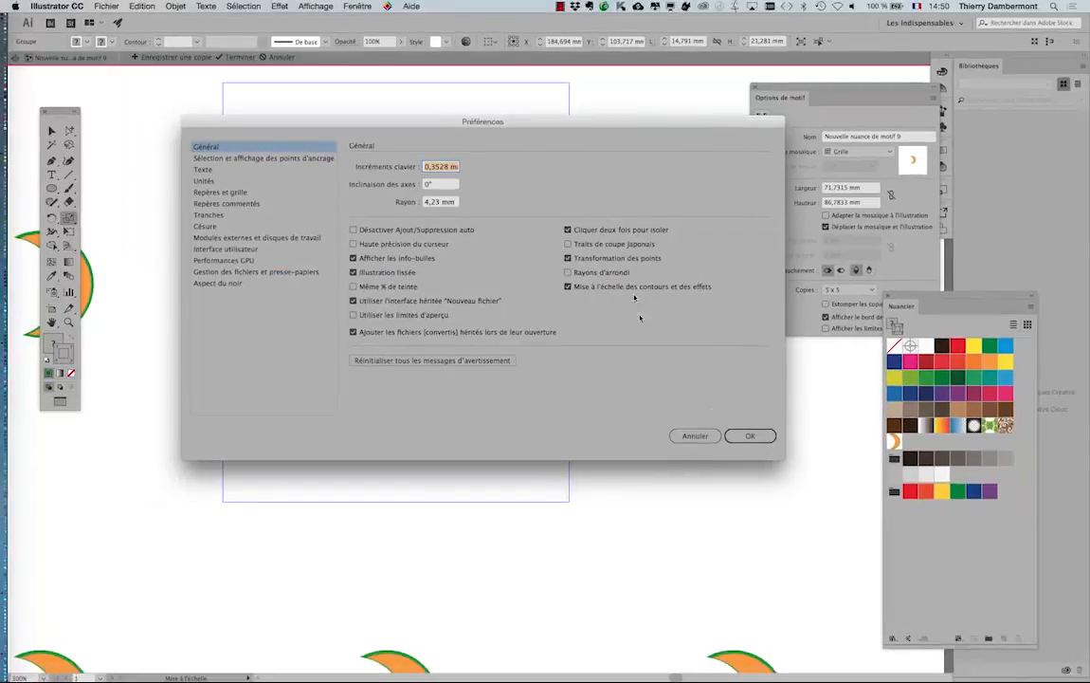
{"action": "left_click", "coordinate": [751, 436]}
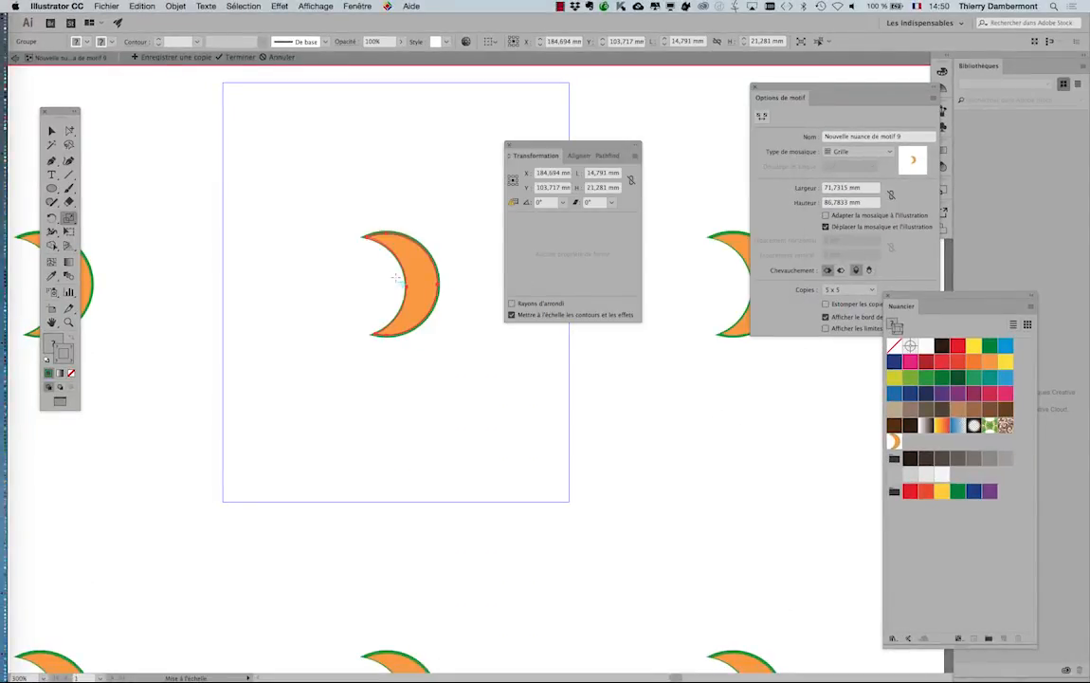
Step: Move the Transformation panel off the artboard to uncover the whole repeated crescent pattern
{"action": "scroll", "coordinate": [396, 279], "scroll_direction": "up", "scroll_amount": 3}
{"action": "scroll", "coordinate": [397, 282], "scroll_direction": "down", "scroll_amount": 4}
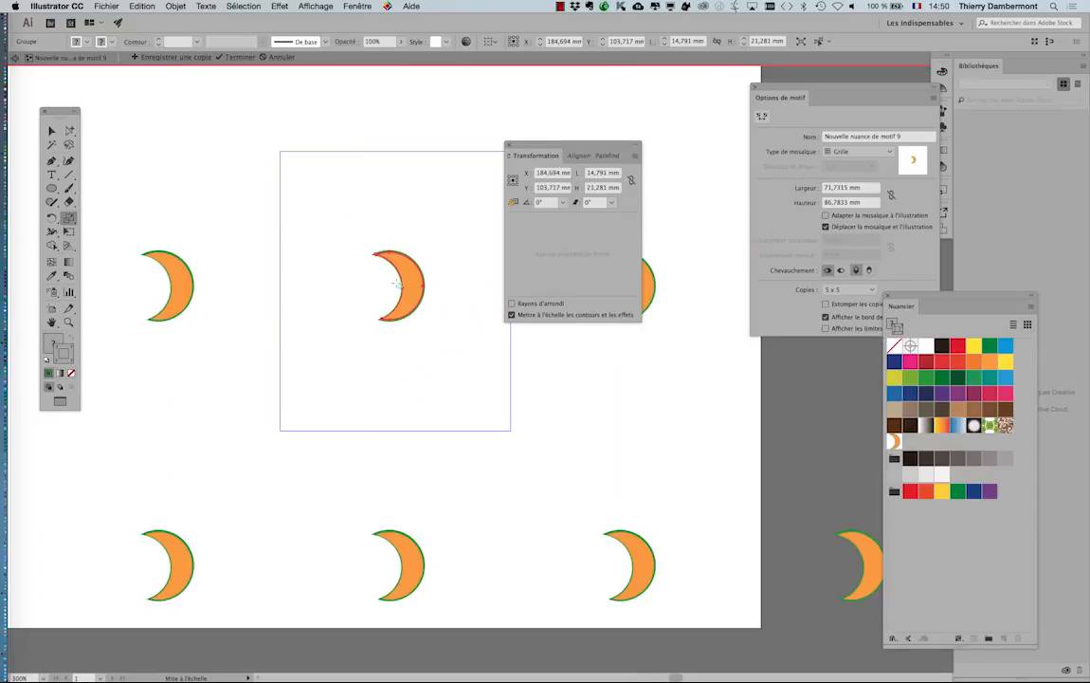
{"action": "scroll", "coordinate": [396, 283], "scroll_direction": "down", "scroll_amount": 3}
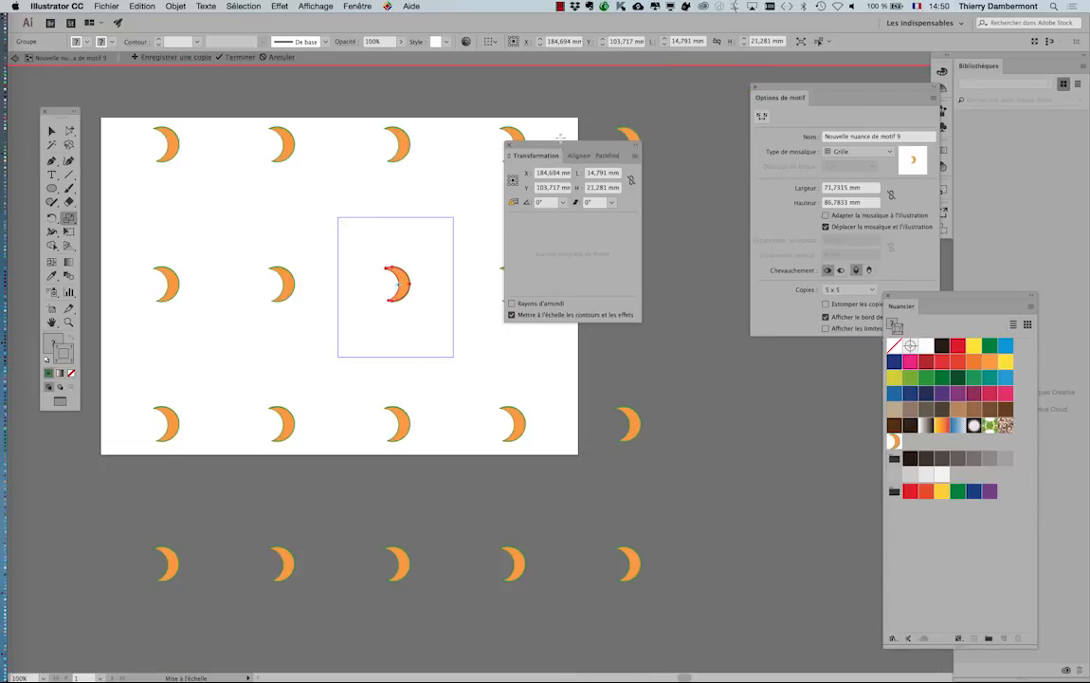
{"action": "left_click_drag", "start_coordinate": [551, 147], "coordinate": [695, 114]}
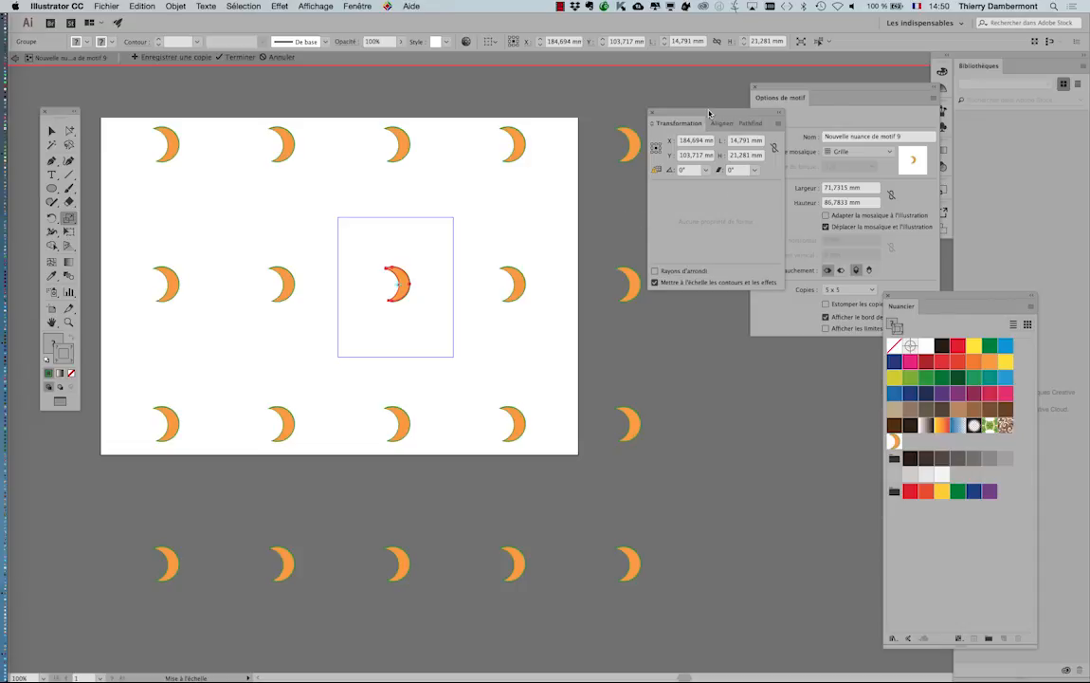
Step: Clear the panels off the motif and resize the rectangular pattern tile with the Pattern Tile tool to about 65.3 × 45.9 mm
{"action": "left_click_drag", "start_coordinate": [716, 112], "coordinate": [656, 423]}
{"action": "left_click_drag", "start_coordinate": [774, 92], "coordinate": [536, 116]}
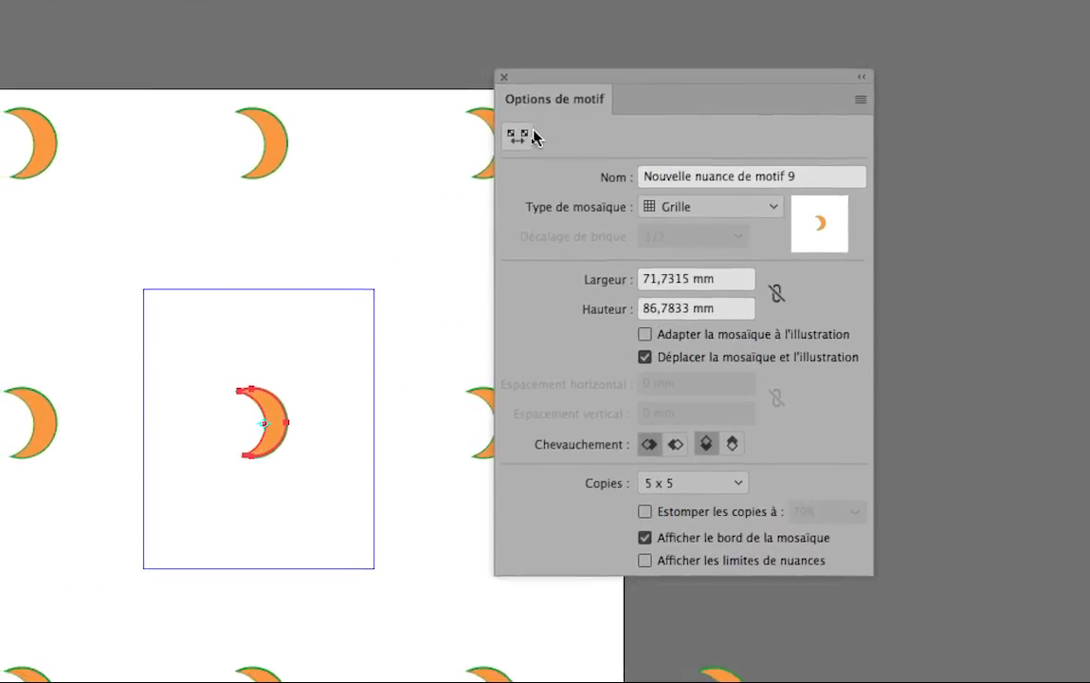
{"action": "left_click", "coordinate": [525, 140]}
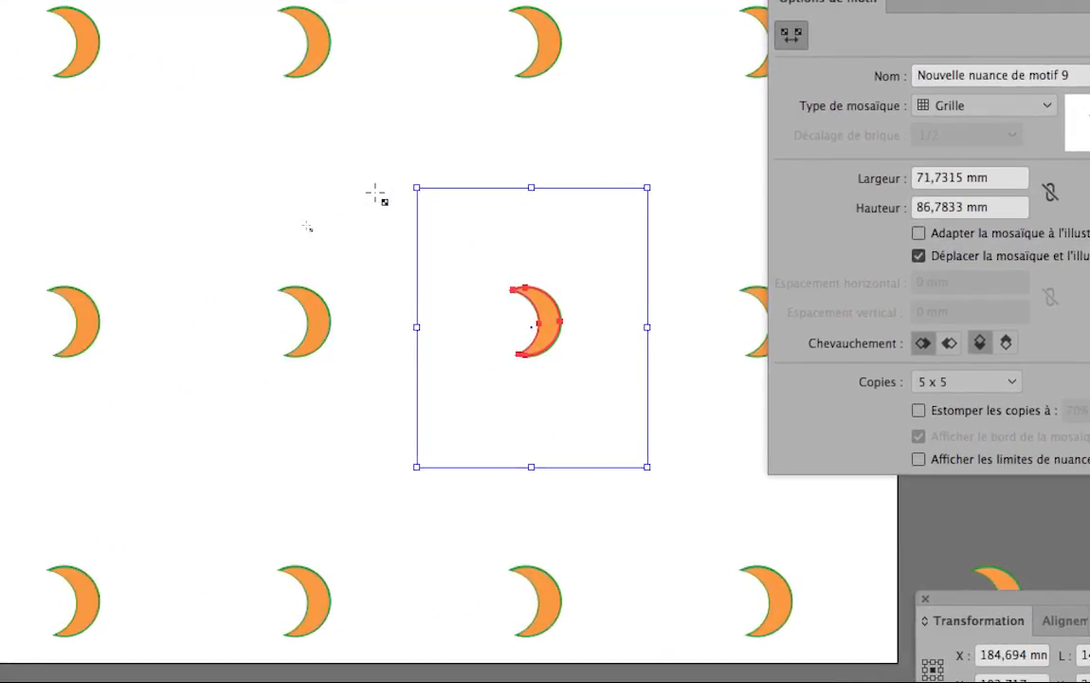
{"action": "left_click_drag", "start_coordinate": [401, 188], "coordinate": [417, 255]}
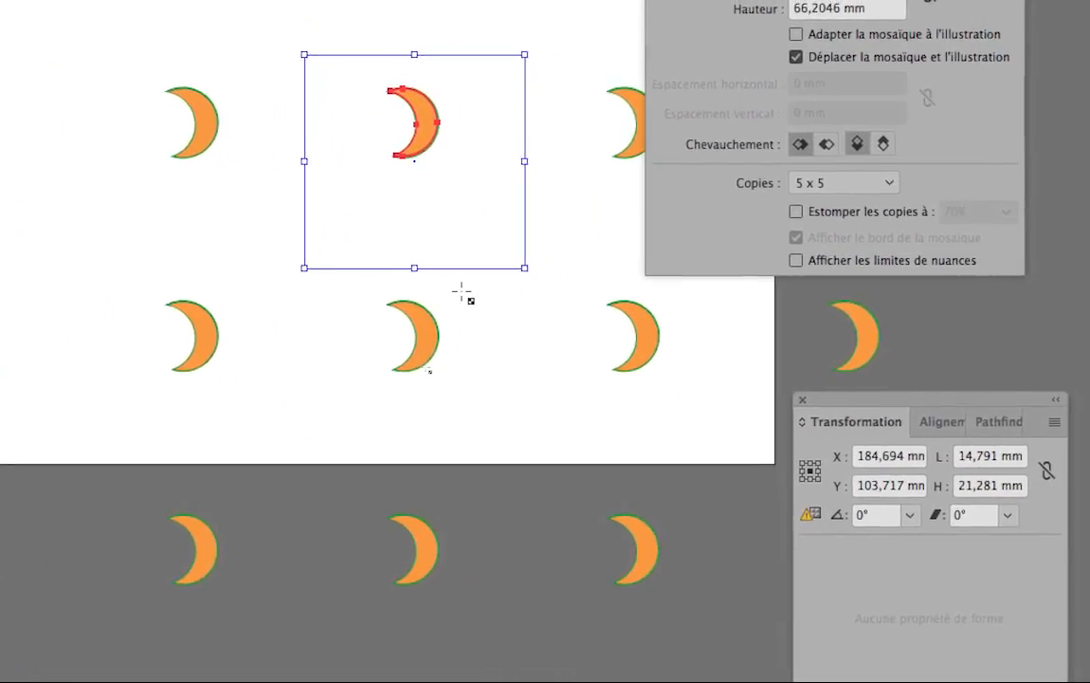
{"action": "left_click_drag", "start_coordinate": [485, 284], "coordinate": [480, 264]}
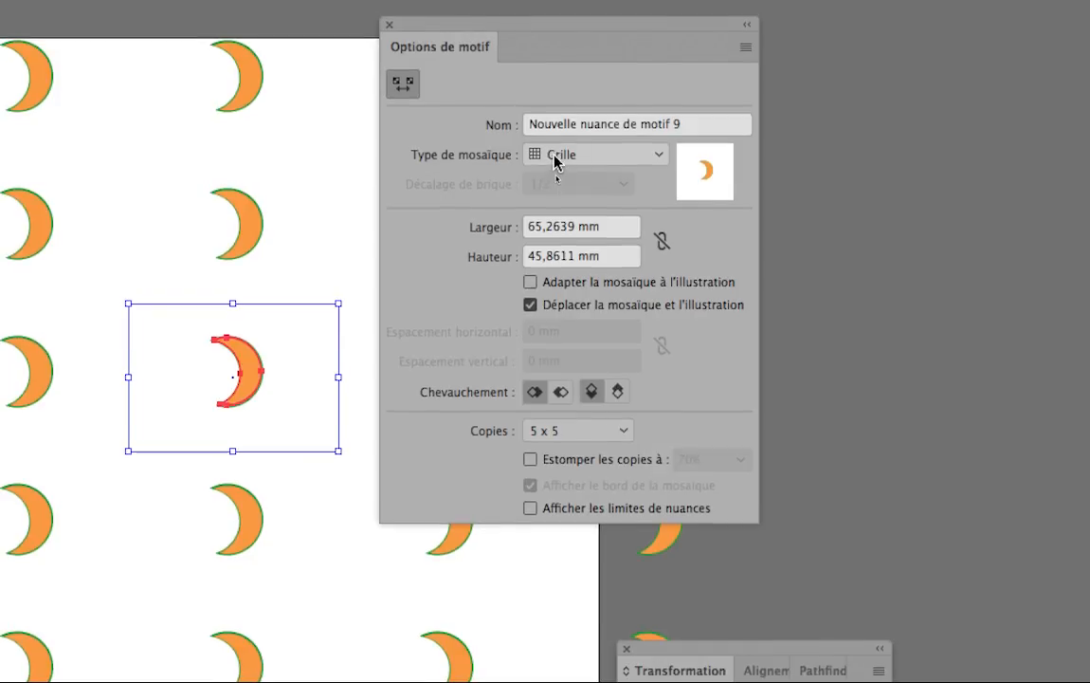
Step: Set the pattern's tile type to "Brique par rangée" and move the pattern options clear of the artboard
{"action": "left_click", "coordinate": [641, 249]}
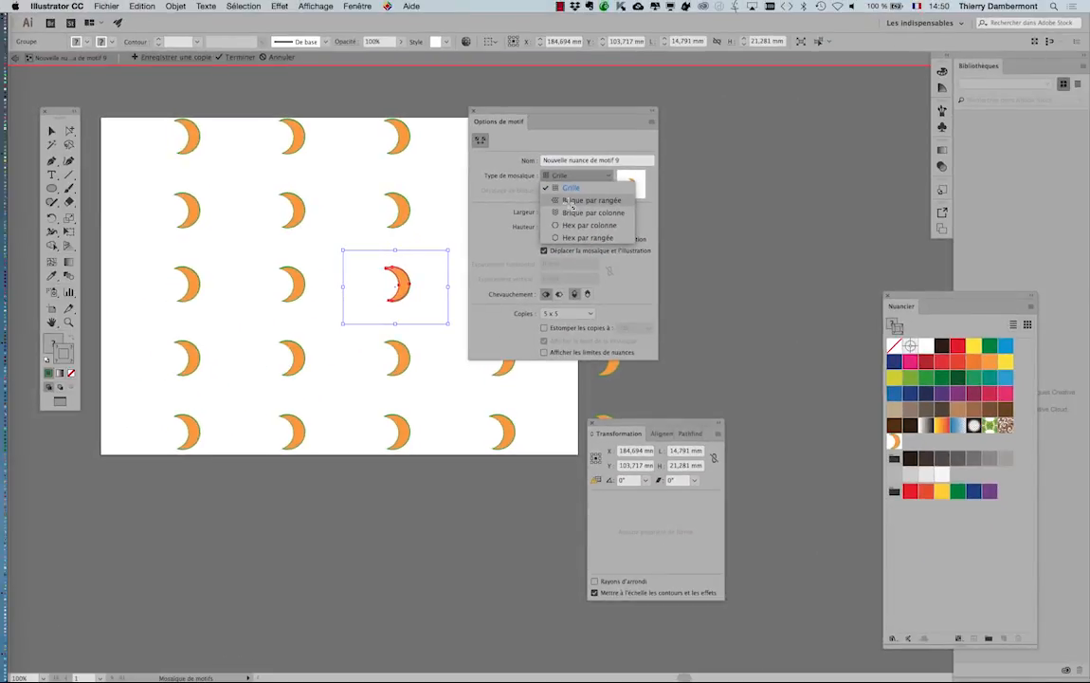
{"action": "left_click", "coordinate": [569, 169]}
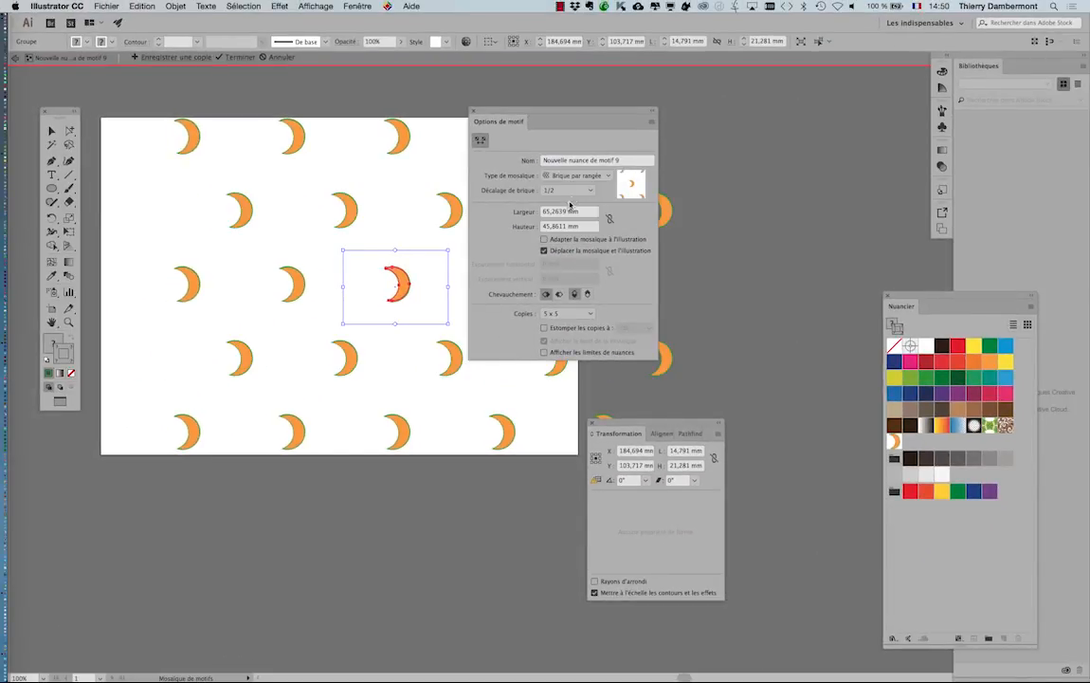
{"action": "left_click_drag", "start_coordinate": [554, 112], "coordinate": [678, 98]}
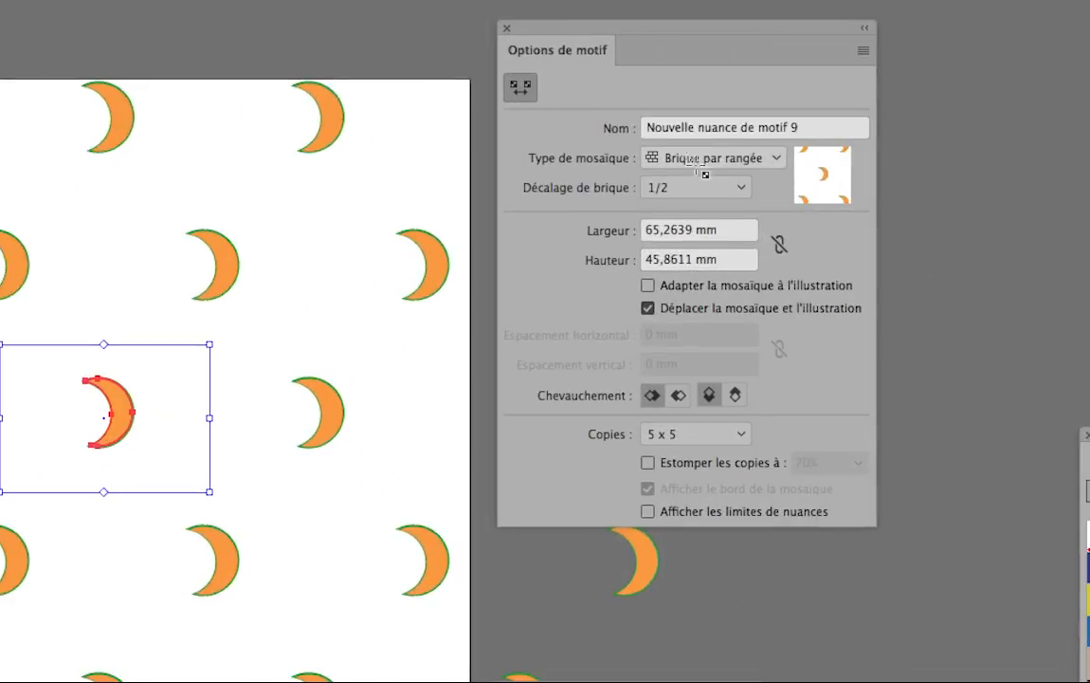
Step: Try the "Hex par colonne" tile type, then change the pattern's tile type to "Hex par rangée"
{"action": "left_click", "coordinate": [695, 163]}
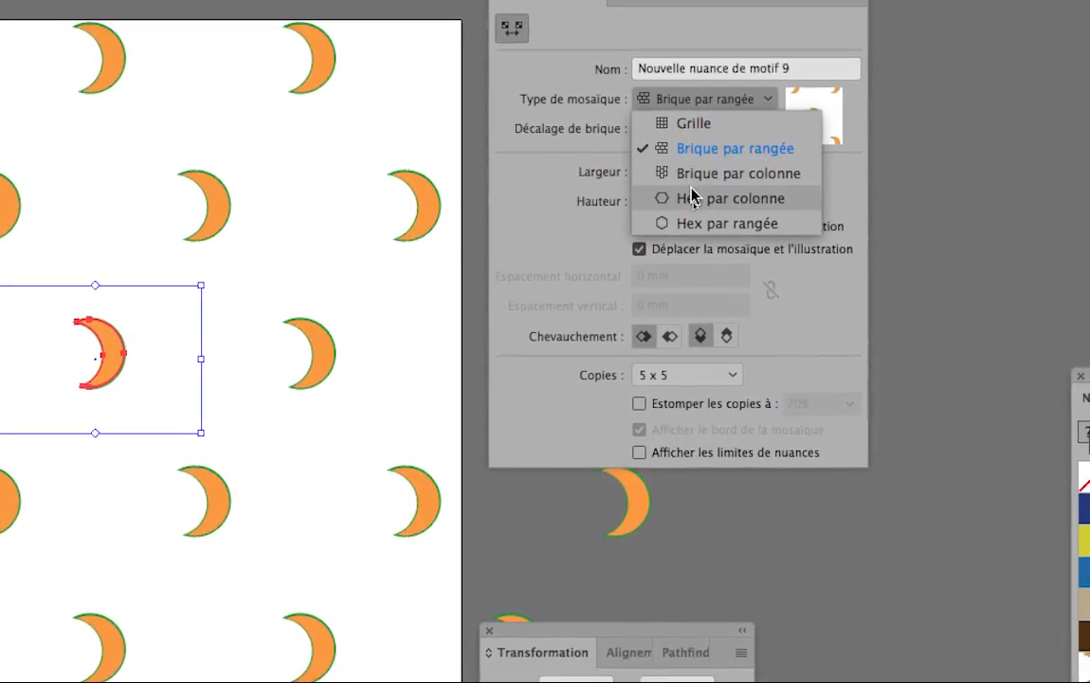
{"action": "left_click", "coordinate": [706, 255]}
{"action": "left_click", "coordinate": [687, 96]}
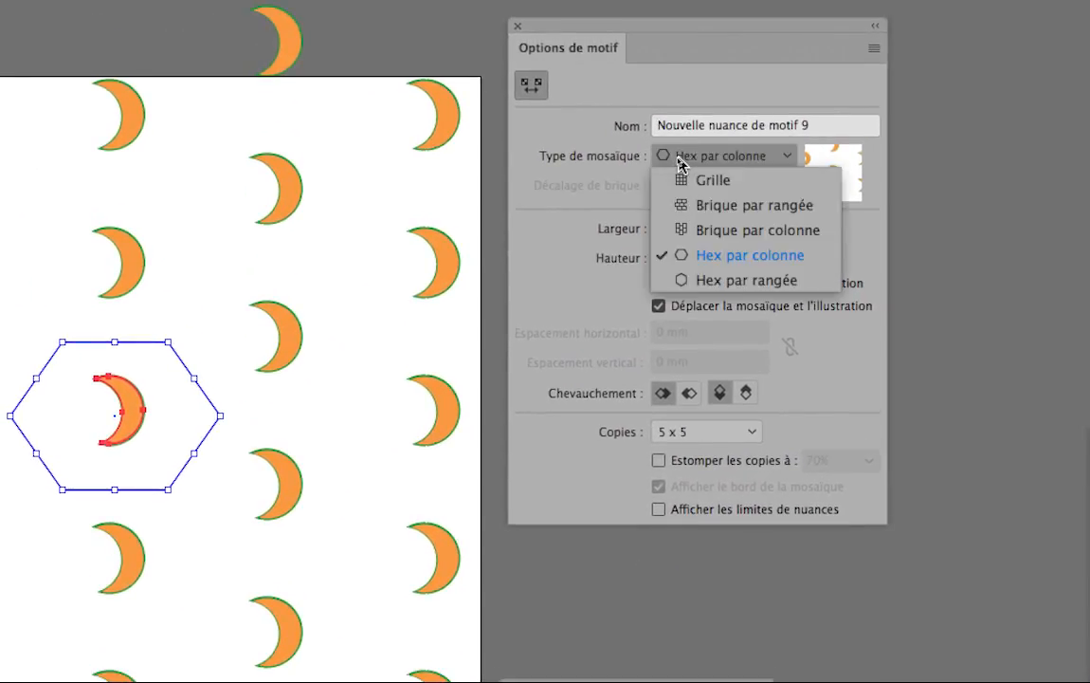
{"action": "left_click", "coordinate": [721, 246]}
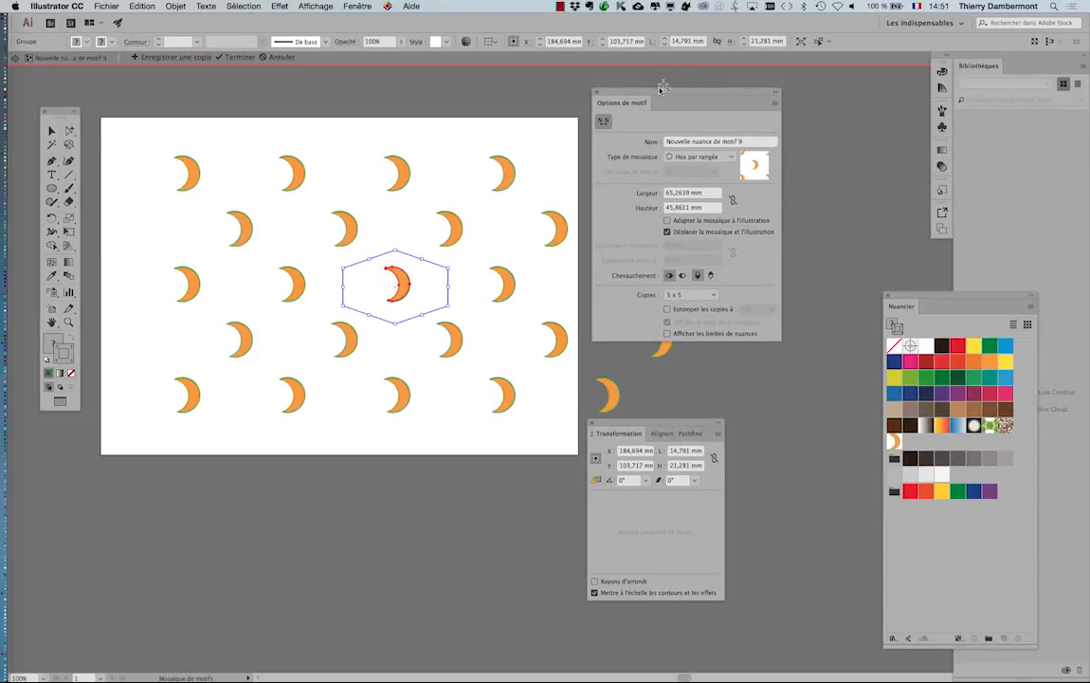
Step: Reshape the hexagonal tile around the crescent to about 61 × 72.5 mm to change the spacing between the repeats
{"action": "scroll", "coordinate": [428, 245], "scroll_direction": "up", "scroll_amount": 2}
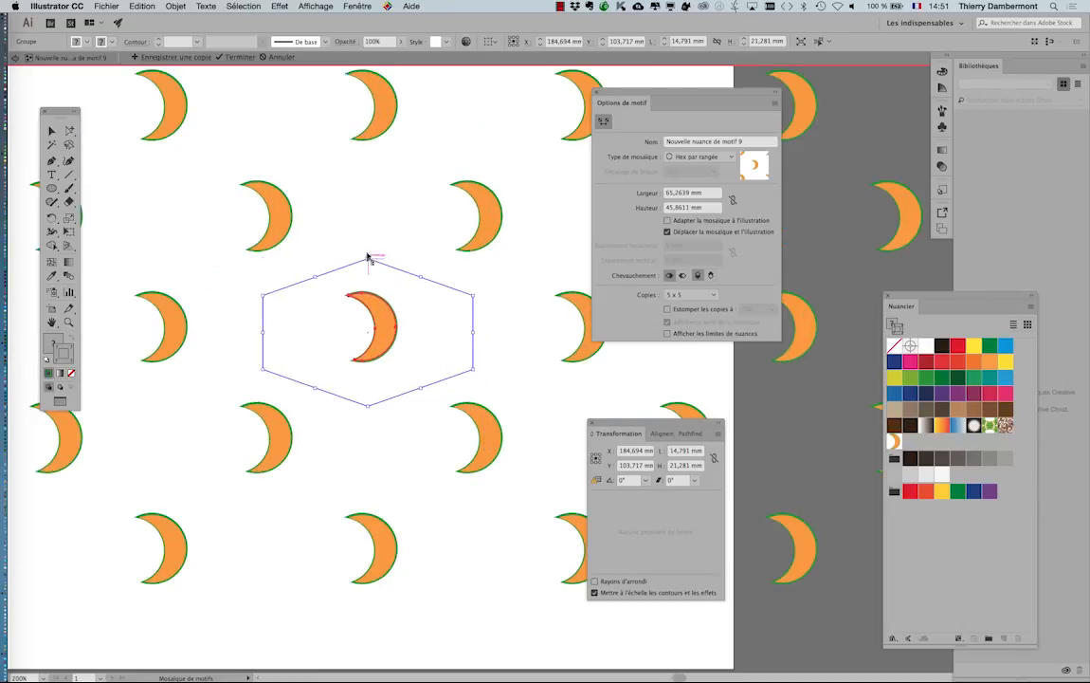
{"action": "left_click_drag", "start_coordinate": [368, 256], "coordinate": [368, 231]}
{"action": "left_click_drag", "start_coordinate": [265, 279], "coordinate": [304, 269]}
{"action": "left_click_drag", "start_coordinate": [474, 365], "coordinate": [434, 362]}
{"action": "mouse_move", "coordinate": [370, 224]}
{"action": "left_mouse_down"}
{"action": "mouse_move", "coordinate": [370, 241]}
{"action": "mouse_move", "coordinate": [370, 209]}
{"action": "left_mouse_up"}
{"action": "left_click_drag", "start_coordinate": [306, 258], "coordinate": [276, 257]}
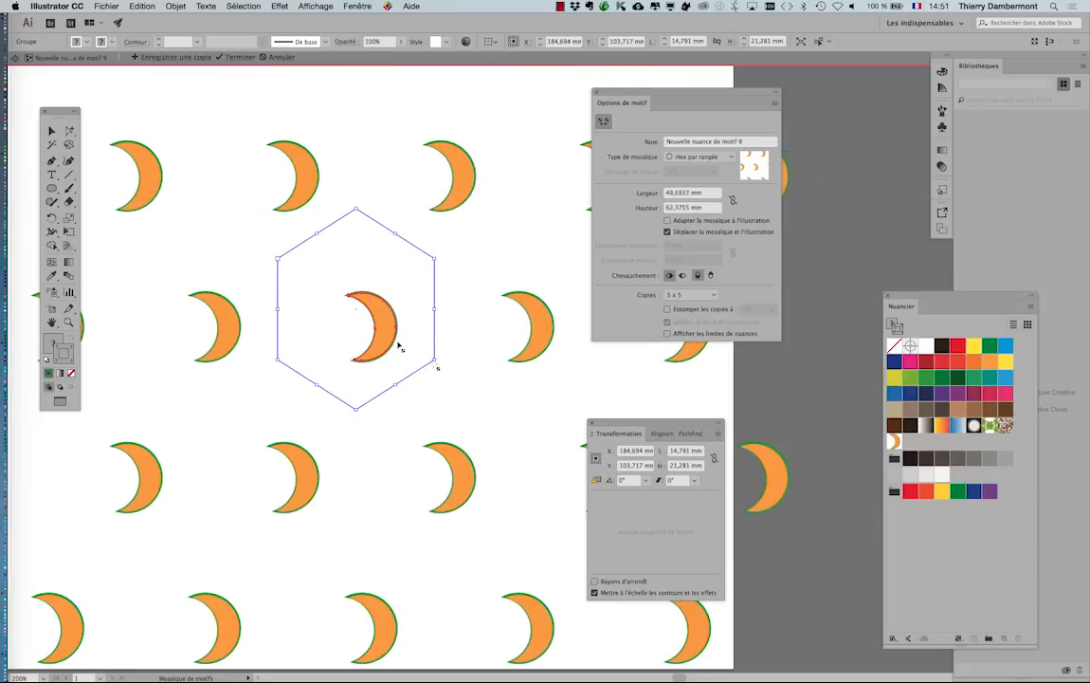
{"action": "left_click_drag", "start_coordinate": [435, 363], "coordinate": [475, 379]}
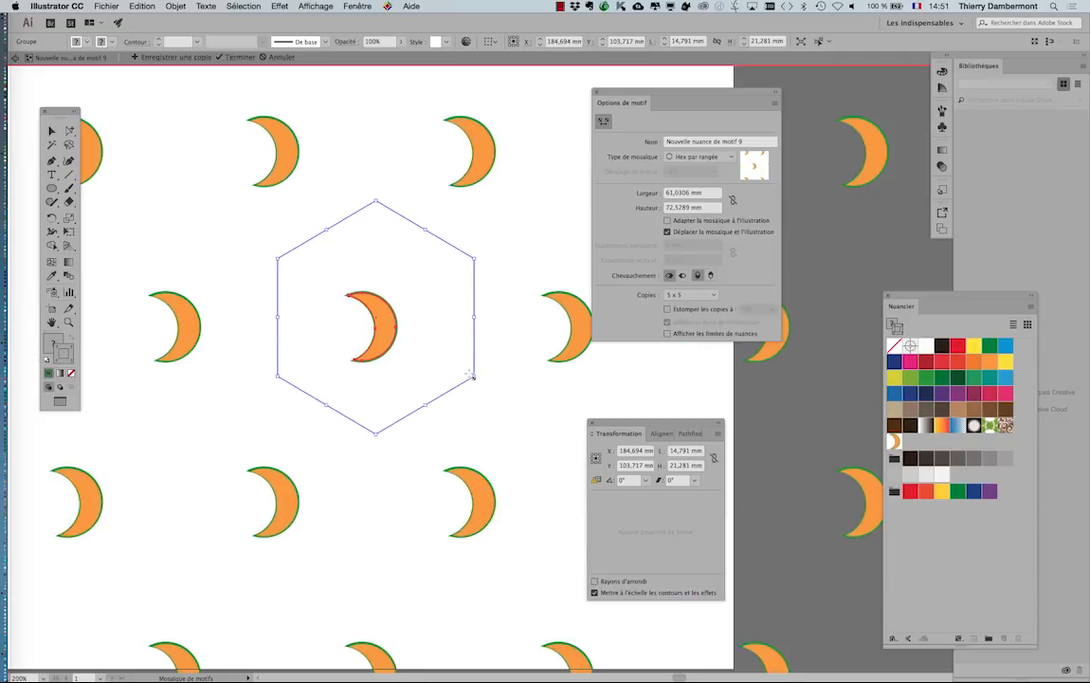
Step: Readjust the hexagonal tile's size around the crescent and exit pattern editing mode
{"action": "key", "text": "super+minus"}
{"action": "key", "text": "super+minus"}
{"action": "left_click_drag", "start_coordinate": [433, 378], "coordinate": [398, 359]}
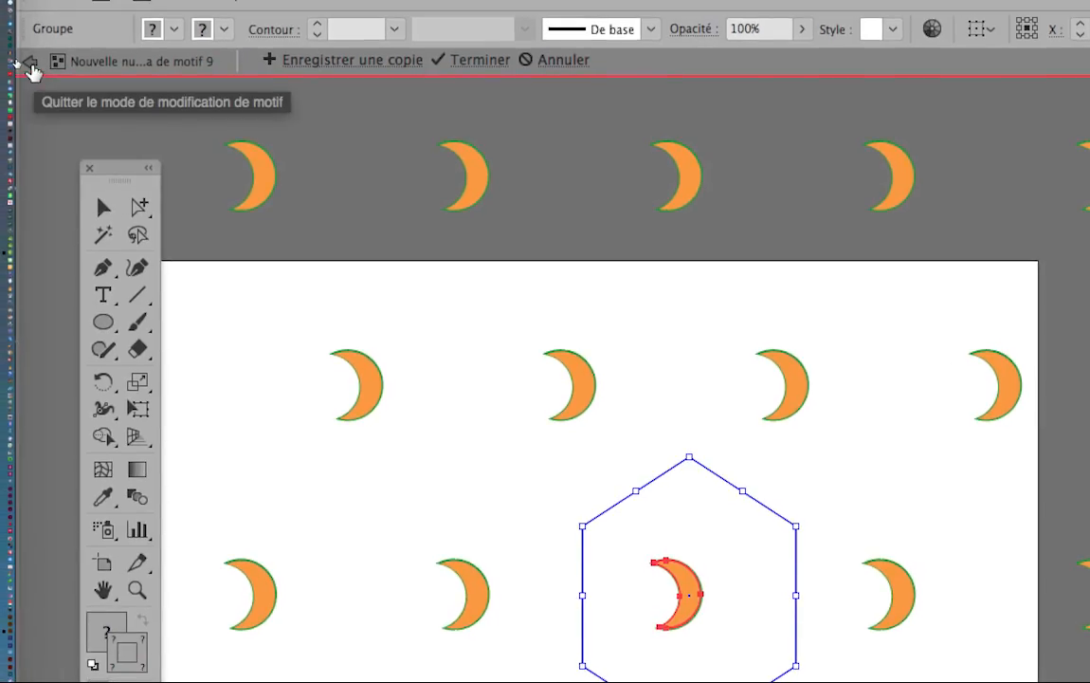
{"action": "left_click", "coordinate": [30, 64]}
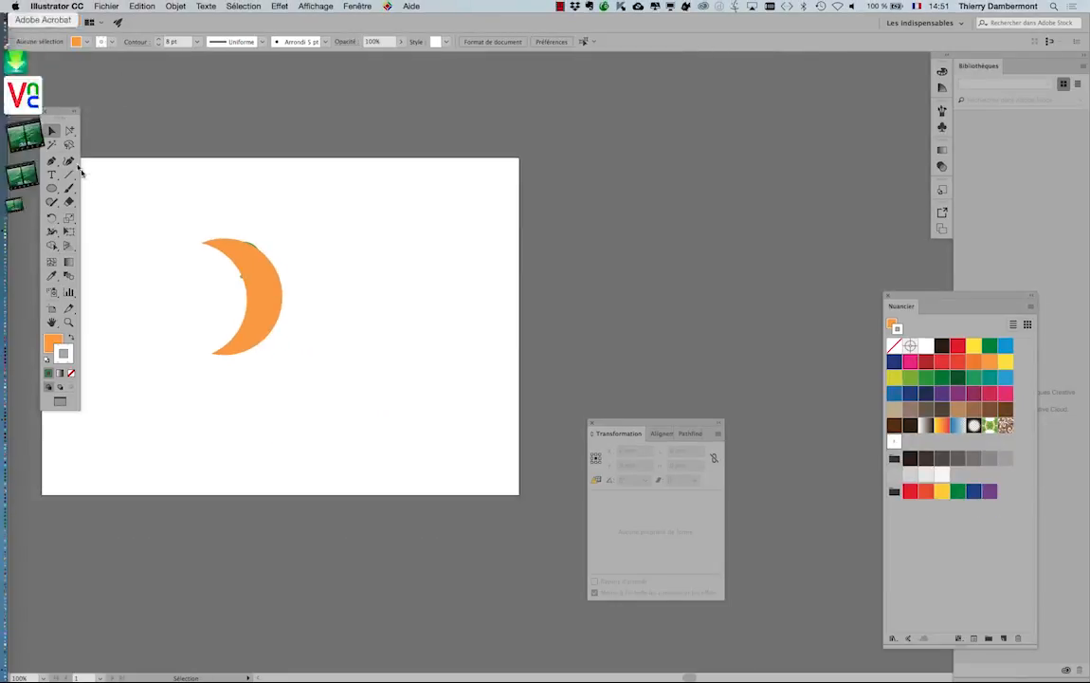
Step: Move the original crescent off the artboard onto the pasteboard, deselect it, and place the Nuancier panel beside the empty artboard
{"action": "left_click", "coordinate": [260, 276]}
{"action": "left_click_drag", "start_coordinate": [264, 183], "coordinate": [281, 322]}
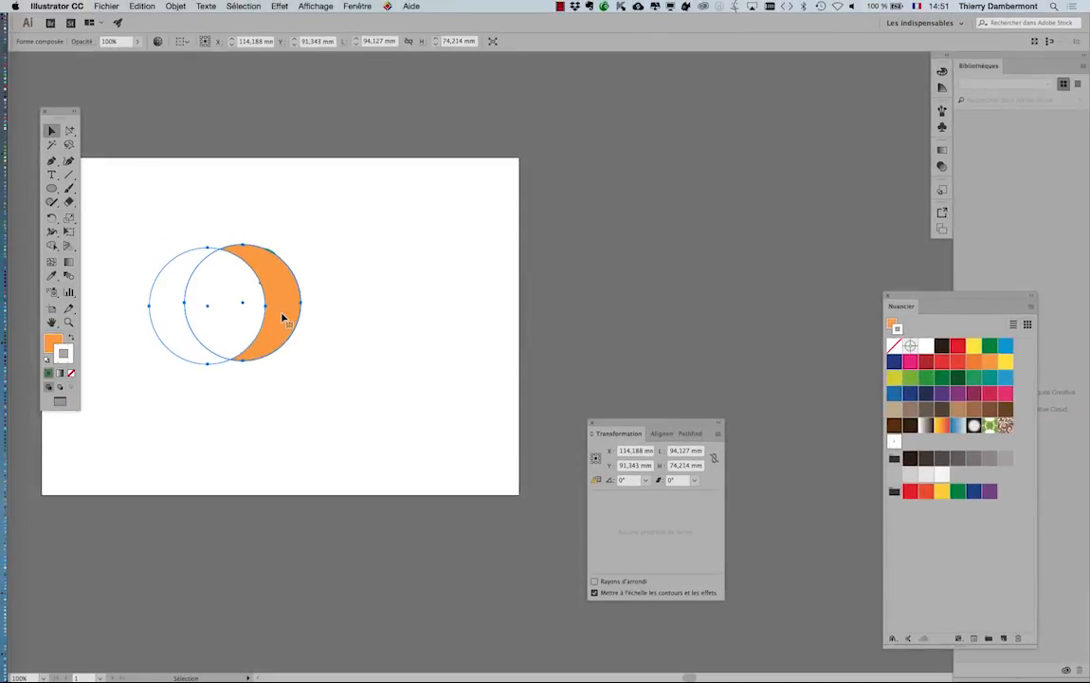
{"action": "left_click_drag", "start_coordinate": [284, 319], "coordinate": [811, 236]}
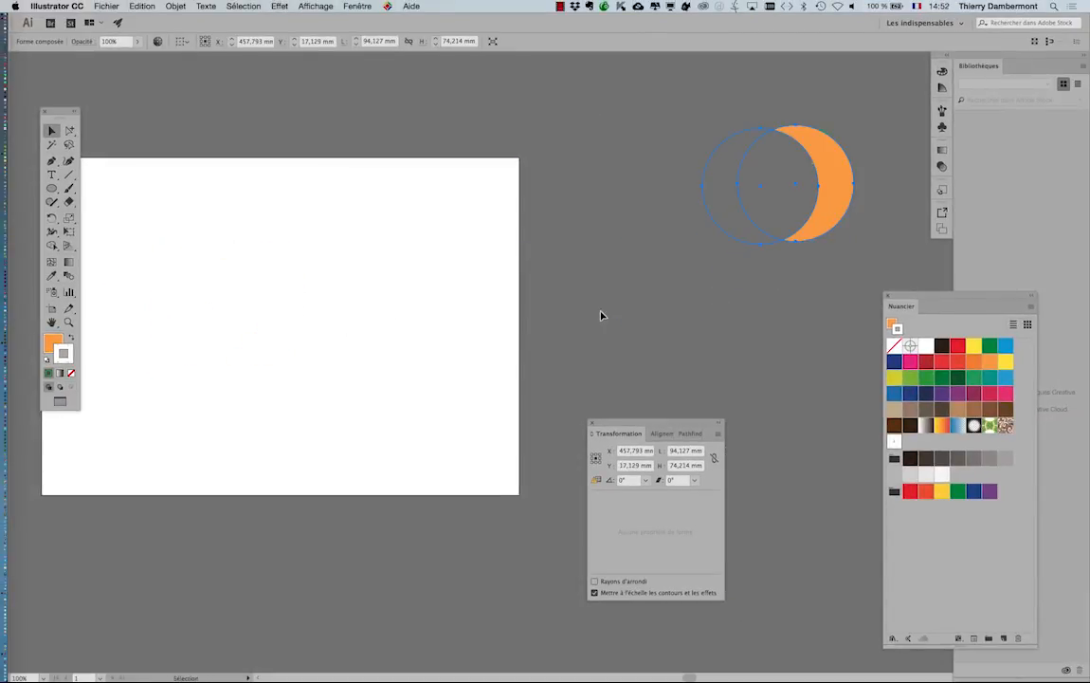
{"action": "left_click", "coordinate": [477, 388]}
{"action": "left_click_drag", "start_coordinate": [901, 299], "coordinate": [484, 117]}
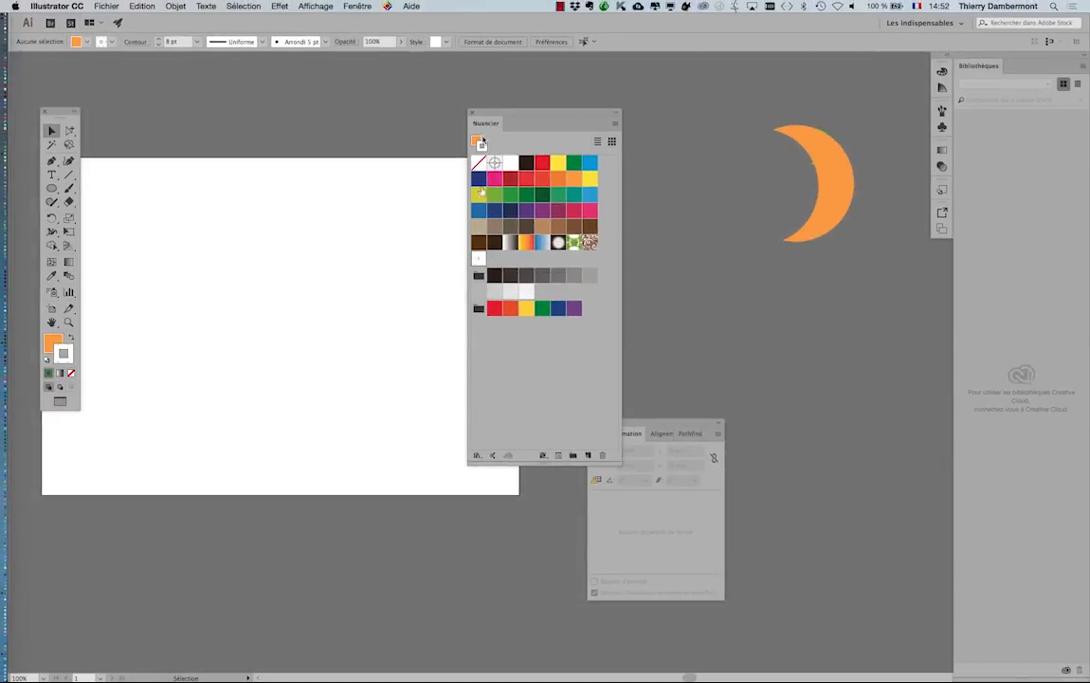
{"action": "left_click_drag", "start_coordinate": [486, 118], "coordinate": [590, 100]}
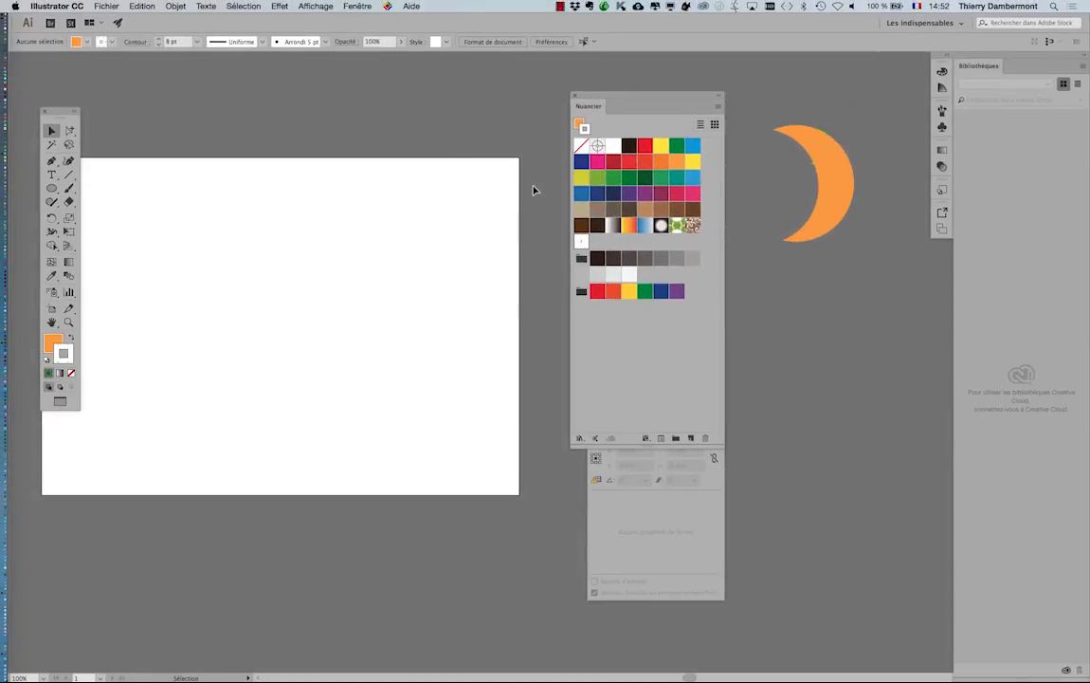